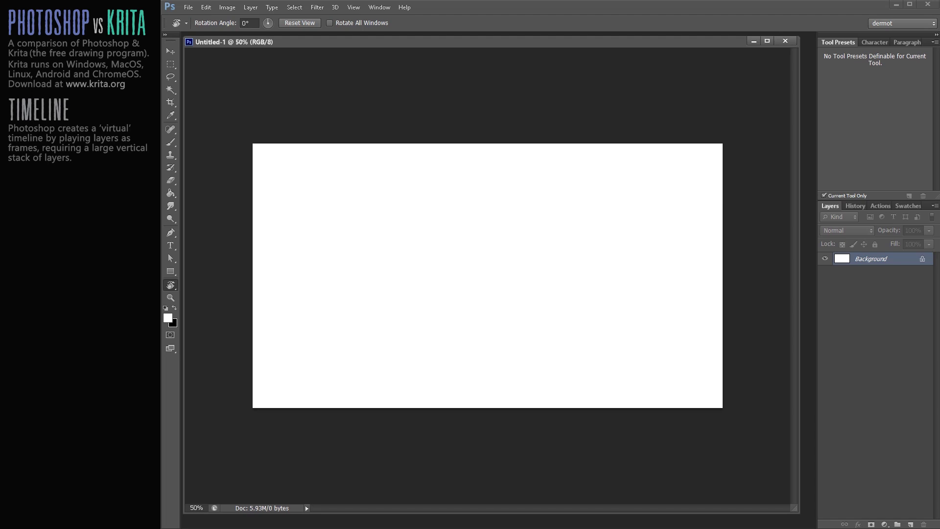
Open the Timeline and create a frame animation for the blank document.
click(379, 7)
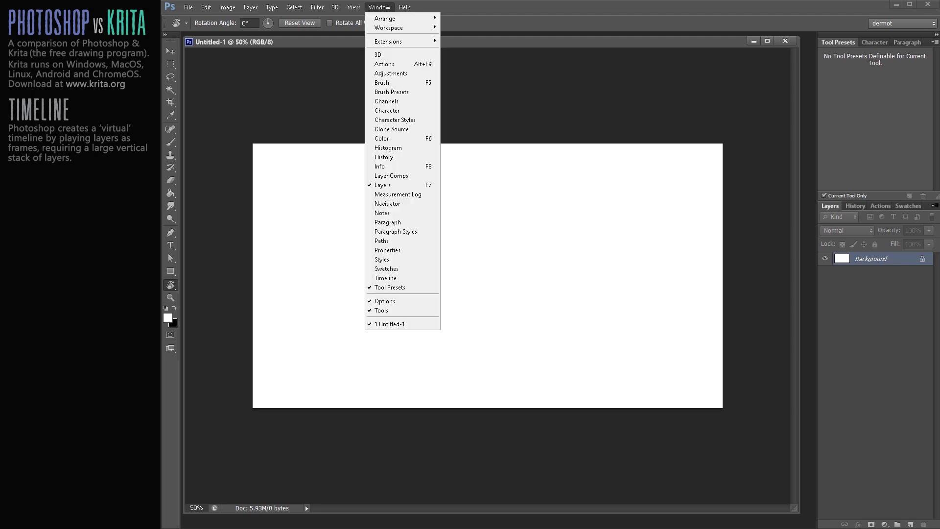
click(385, 278)
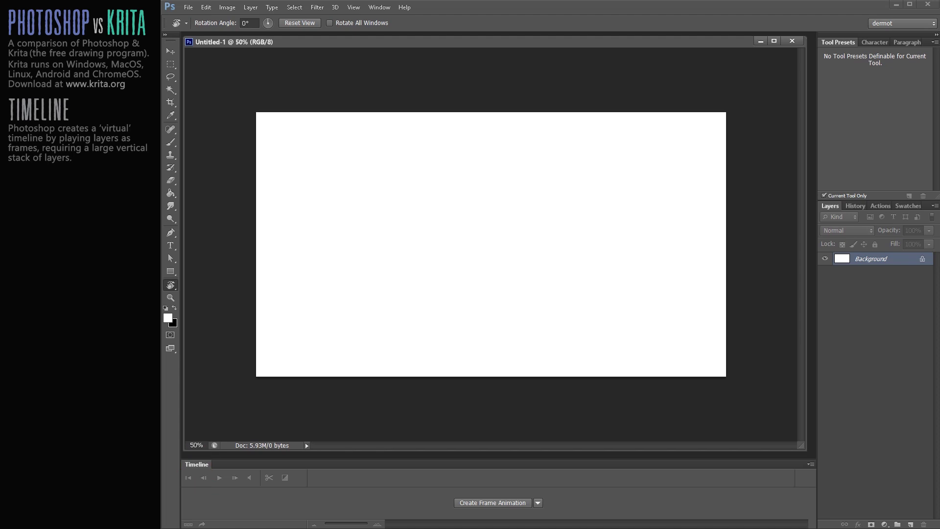
click(537, 503)
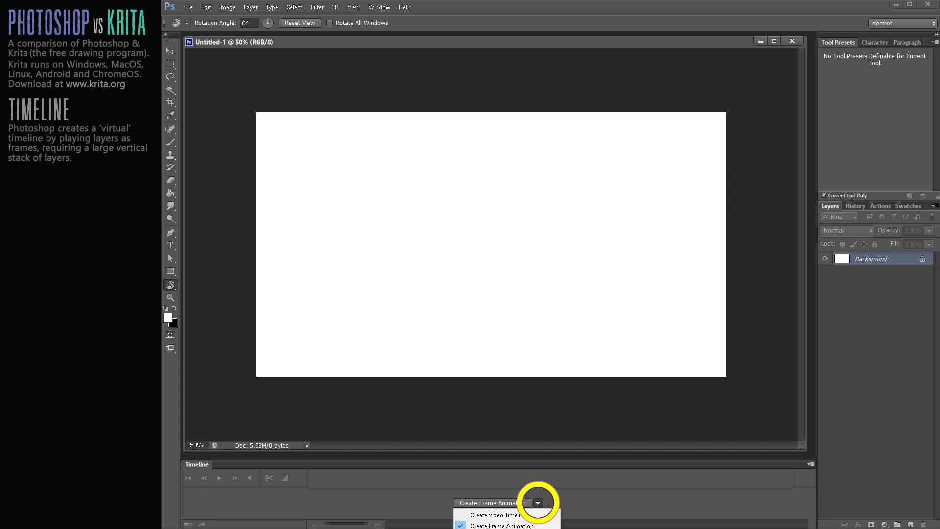
click(501, 525)
click(492, 502)
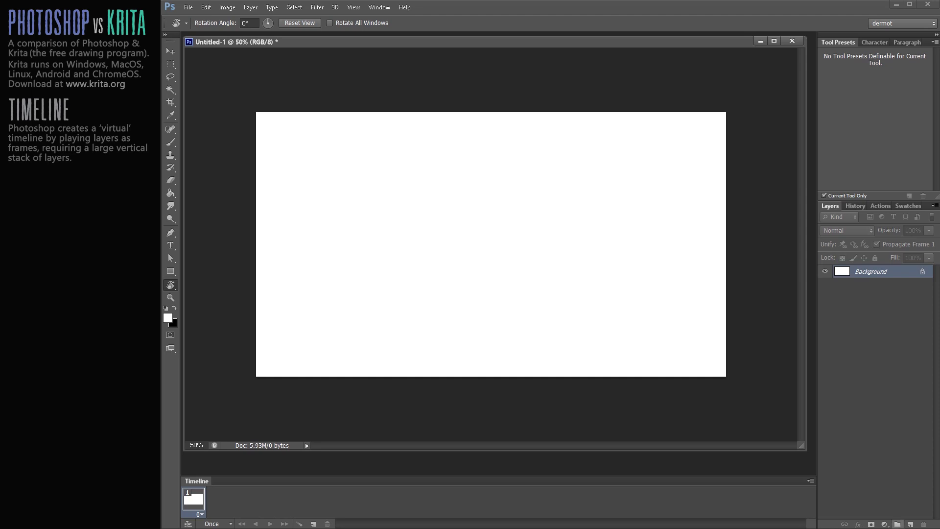
Create a layer group named ball containing a new layer named 1.
click(897, 524)
click(910, 524)
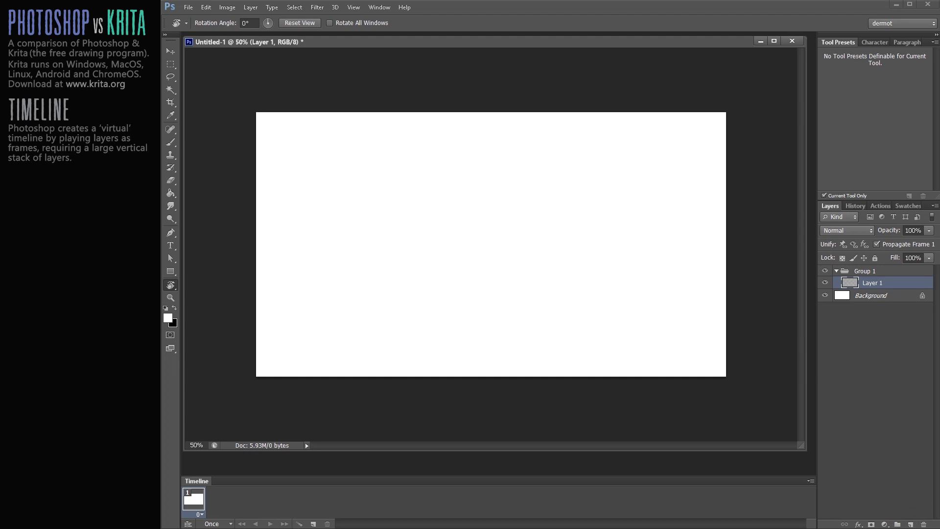
double_click(864, 271)
text(ball)
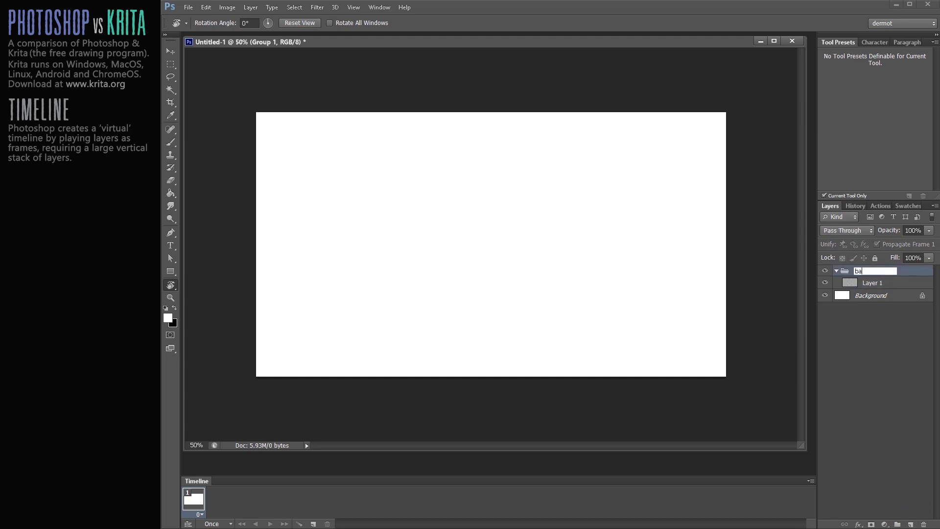
key(Return)
double_click(872, 283)
text(1)
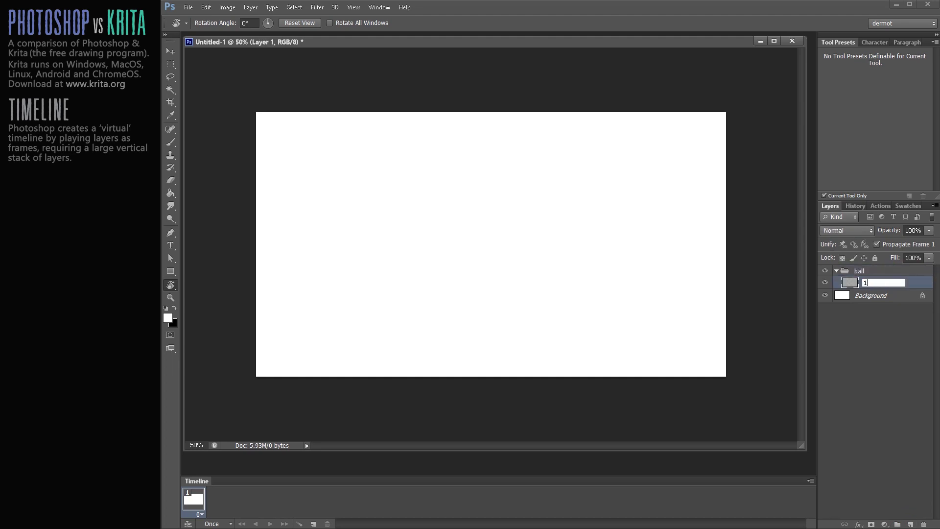
key(Return)
click(872, 282)
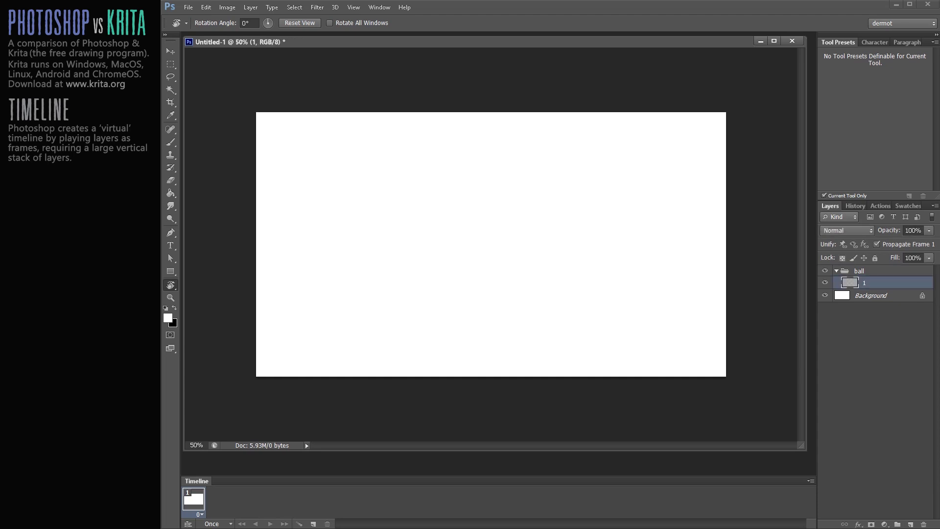
On layer 1, draw a black ball and a 1-to-5 timing chart using the 00 runny inker 6x brush at size 20.
key(x)
key(b)
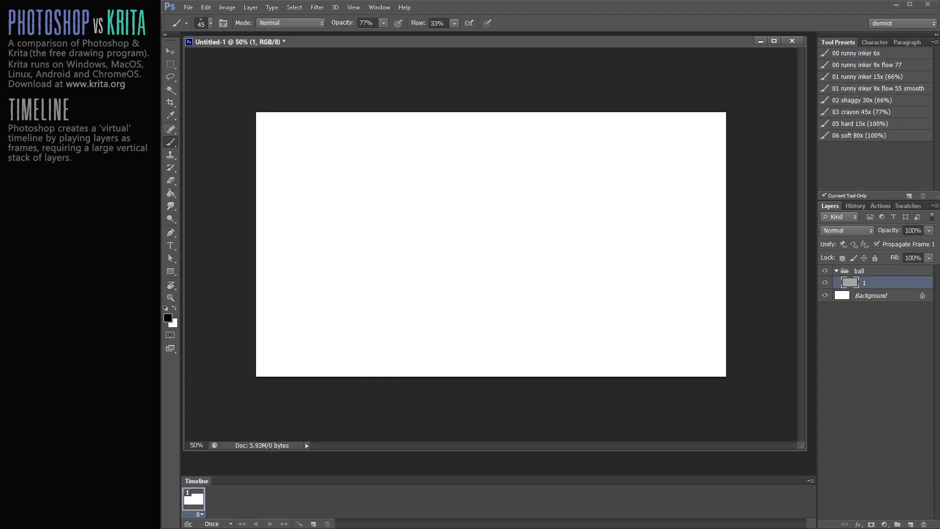
click(856, 53)
key(bracketright)
key(bracketright)
key(bracketright)
key(bracketright)
mouse_move(358, 199)
mouse_down()
mouse_move(343, 206)
mouse_move(364, 276)
mouse_up()
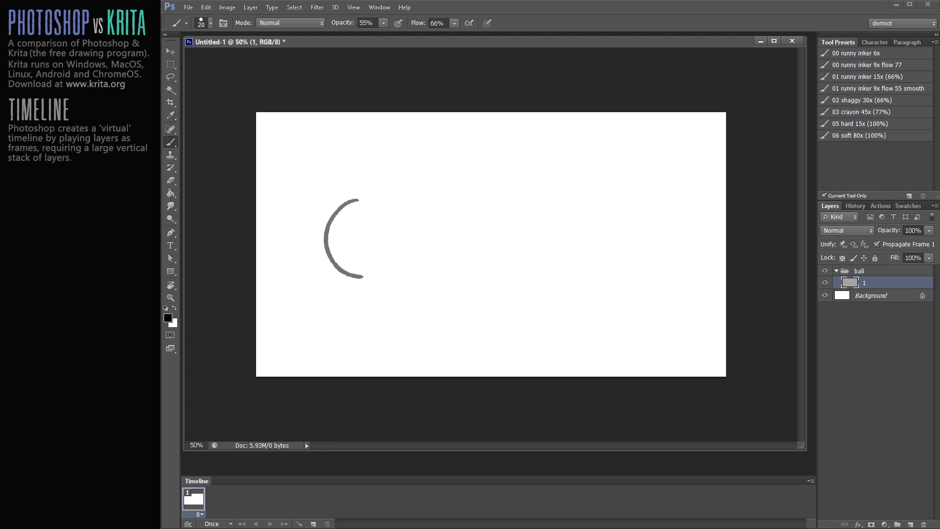
mouse_move(359, 199)
mouse_down()
mouse_move(394, 269)
mouse_move(371, 275)
mouse_move(391, 266)
mouse_up()
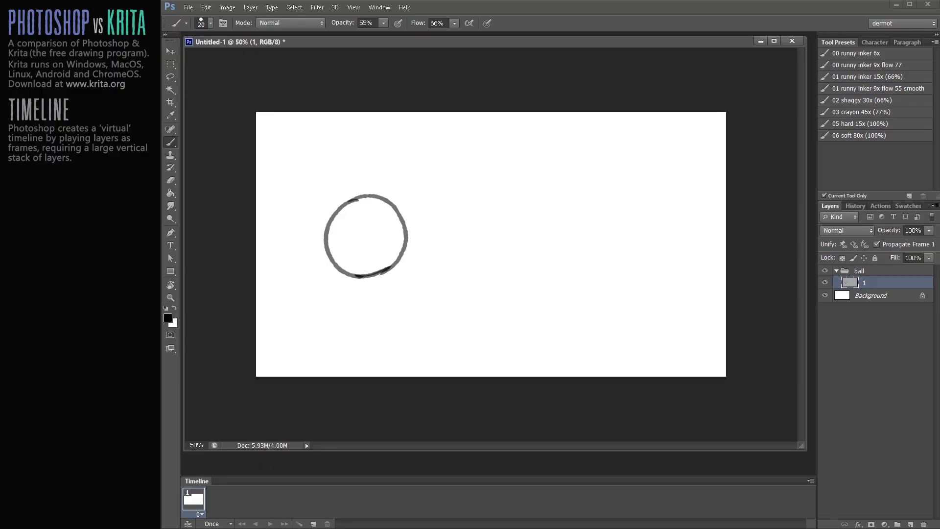
mouse_move(699, 127)
mouse_down()
mouse_move(699, 143)
mouse_move(701, 120)
mouse_move(716, 133)
mouse_move(694, 146)
mouse_up()
mouse_move(689, 147)
mouse_down()
mouse_move(711, 146)
mouse_move(700, 243)
mouse_up()
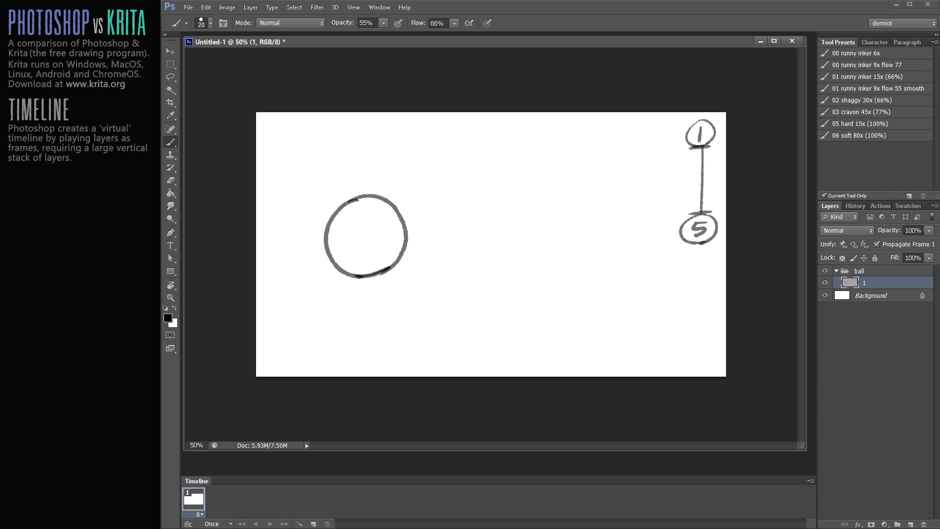
Add a layer named 5 above layer 1 and lower layer 1's opacity to 25%.
click(911, 524)
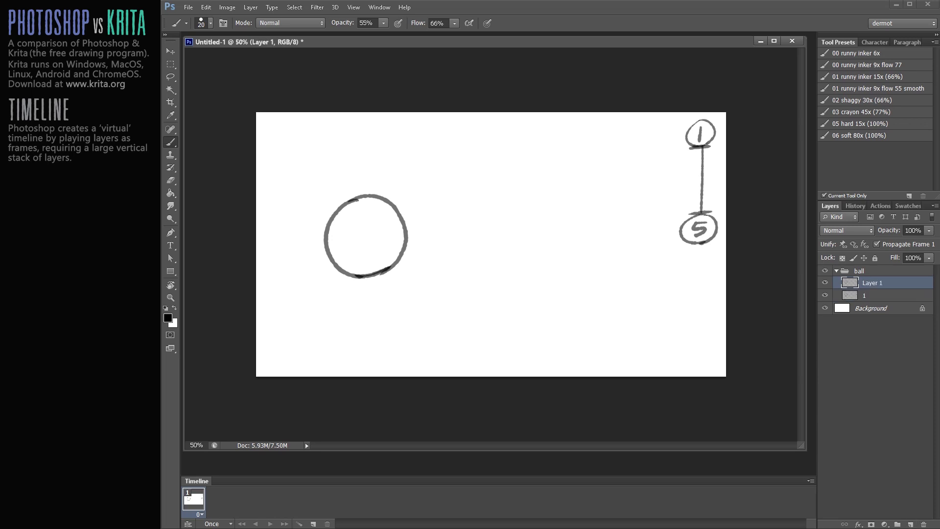
double_click(872, 282)
text(5)
key(Return)
click(881, 295)
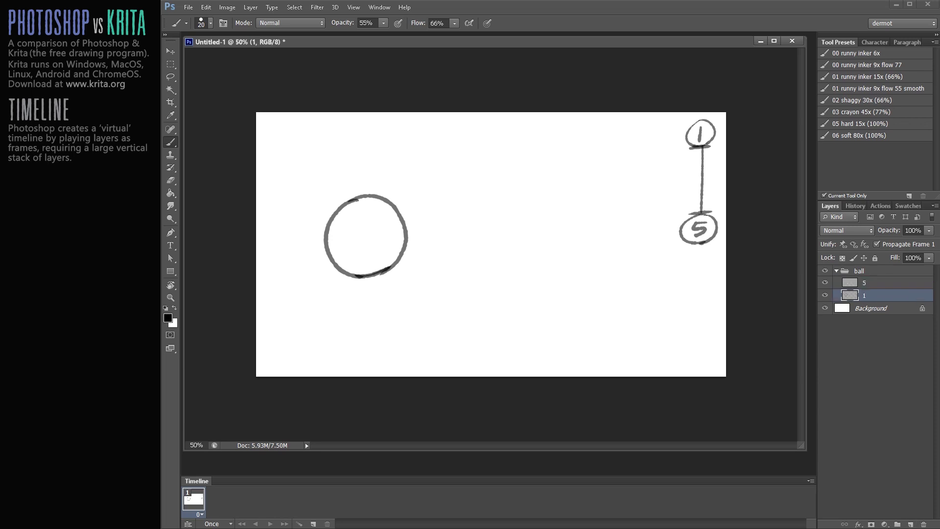
click(928, 230)
drag(929, 241, 891, 242)
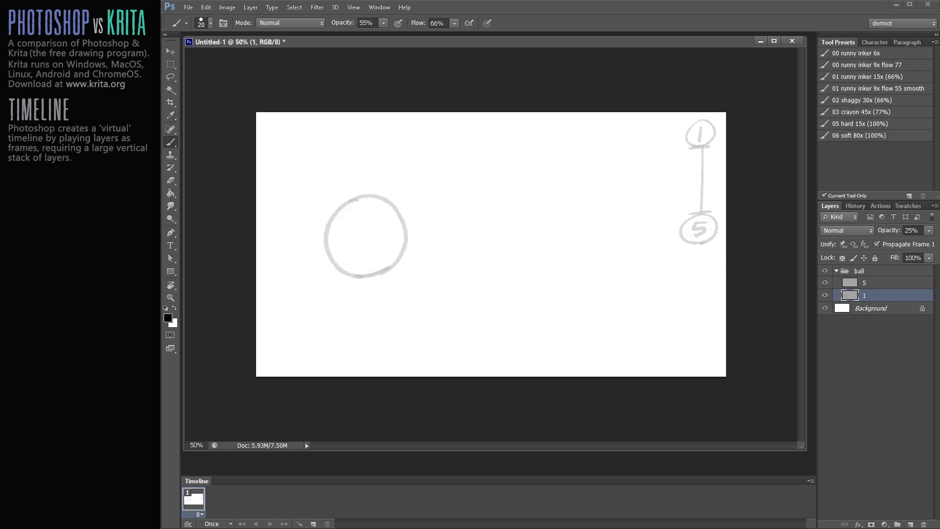
On layer 5, draw the ball's end position across the canvas from the faded one, plus a circled 5 over the circled 1.
click(881, 283)
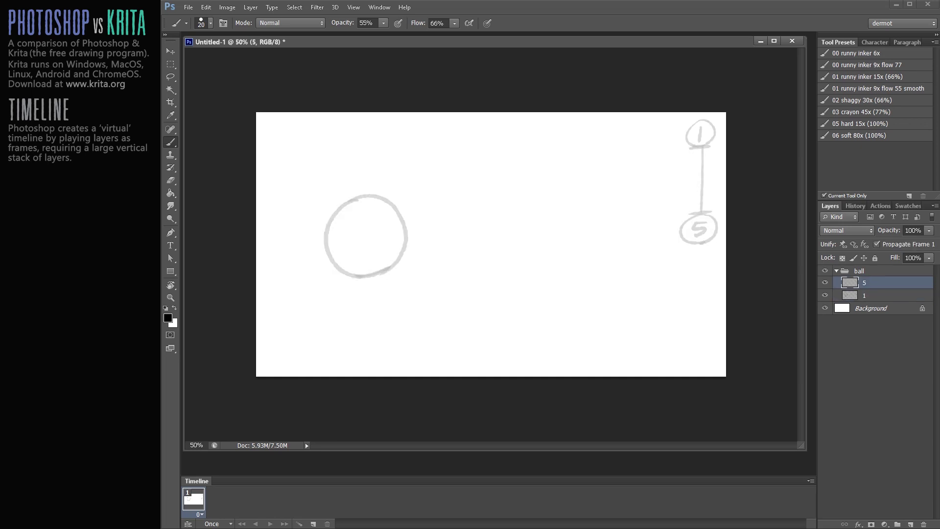
mouse_move(593, 191)
mouse_down()
mouse_move(573, 254)
mouse_move(631, 230)
mouse_up()
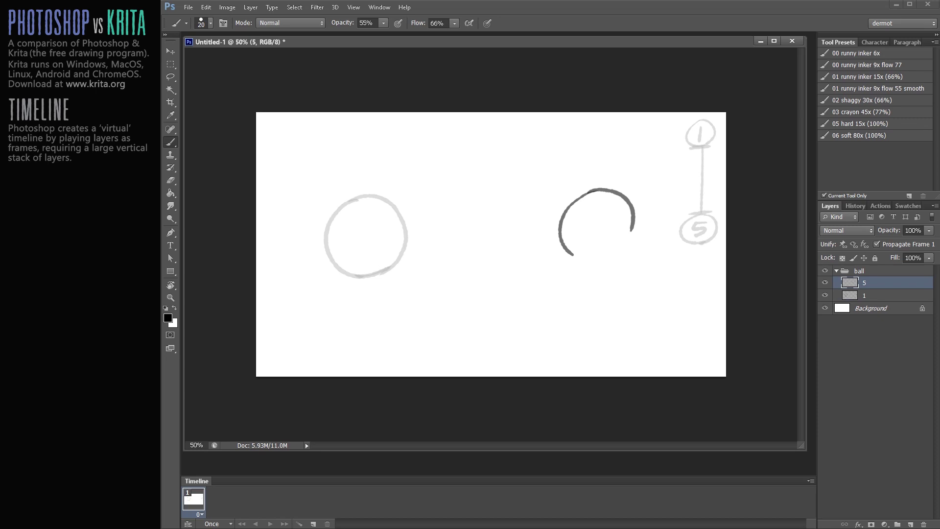
mouse_move(567, 249)
mouse_down()
mouse_move(602, 266)
mouse_move(621, 260)
mouse_up()
mouse_move(635, 209)
mouse_down()
mouse_move(618, 258)
mouse_move(604, 267)
mouse_up()
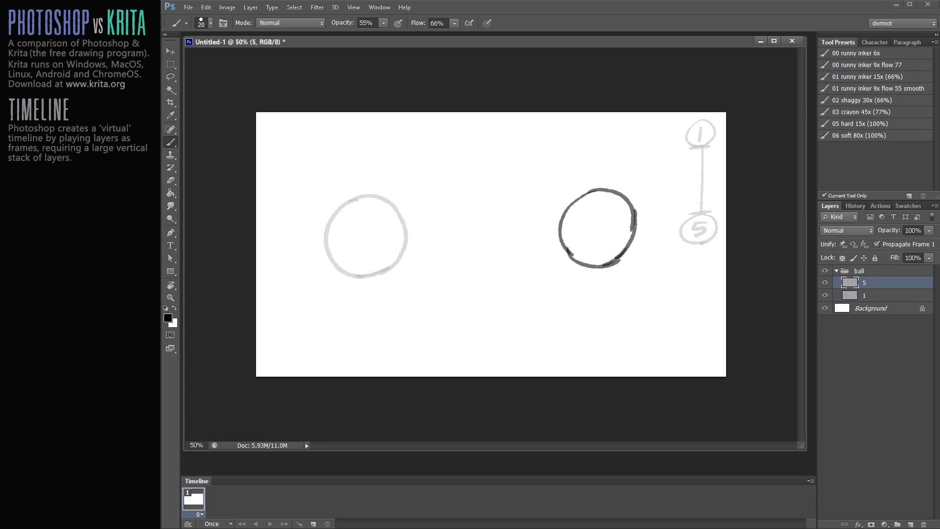
mouse_move(709, 124)
mouse_down()
mouse_move(696, 130)
mouse_move(703, 150)
mouse_move(707, 118)
mouse_up()
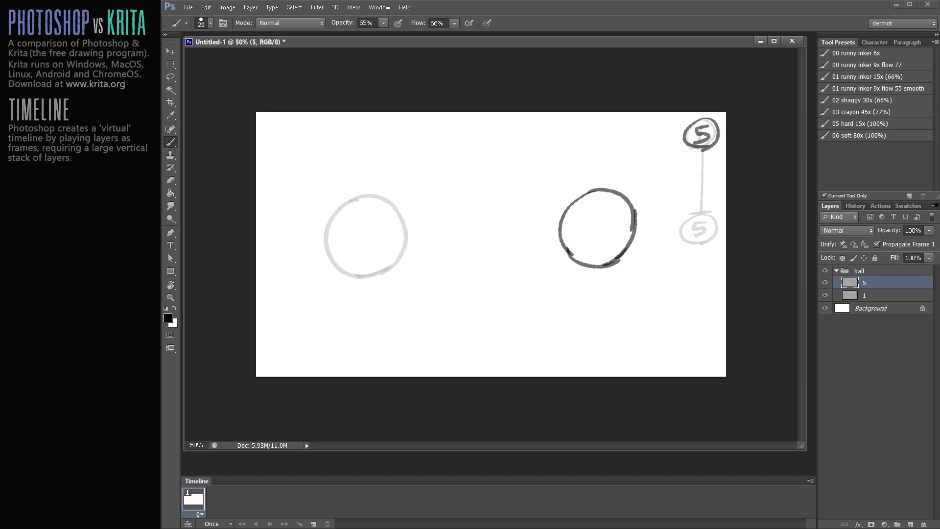
Hide layer 5 and restore layer 1's opacity to 100%.
key(ctrl+comma)
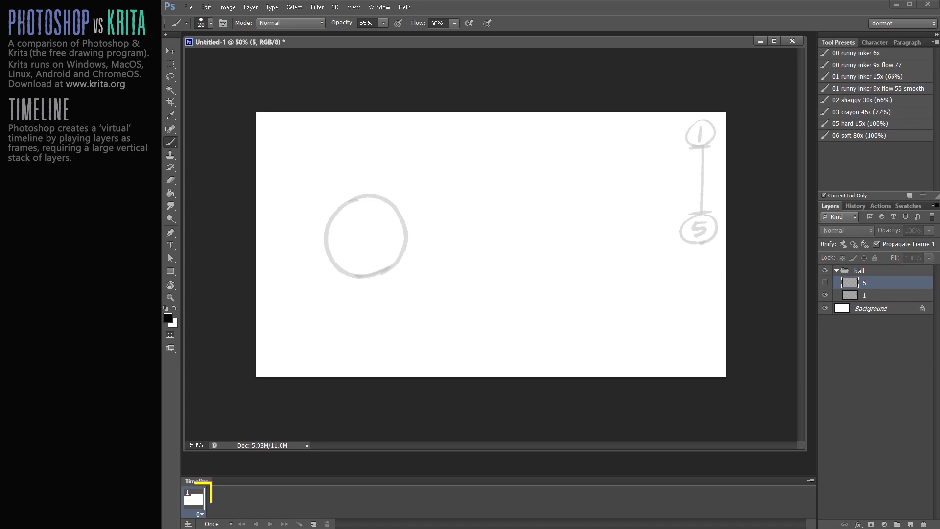
click(882, 296)
click(929, 231)
drag(897, 242, 936, 242)
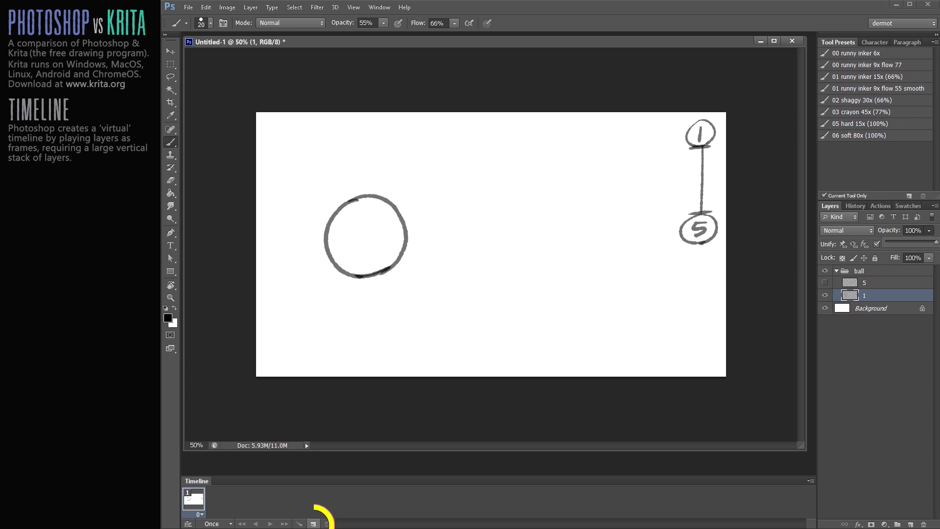
Add a second animation frame showing layer 5 with layer 1 hidden, and play the animation.
click(314, 524)
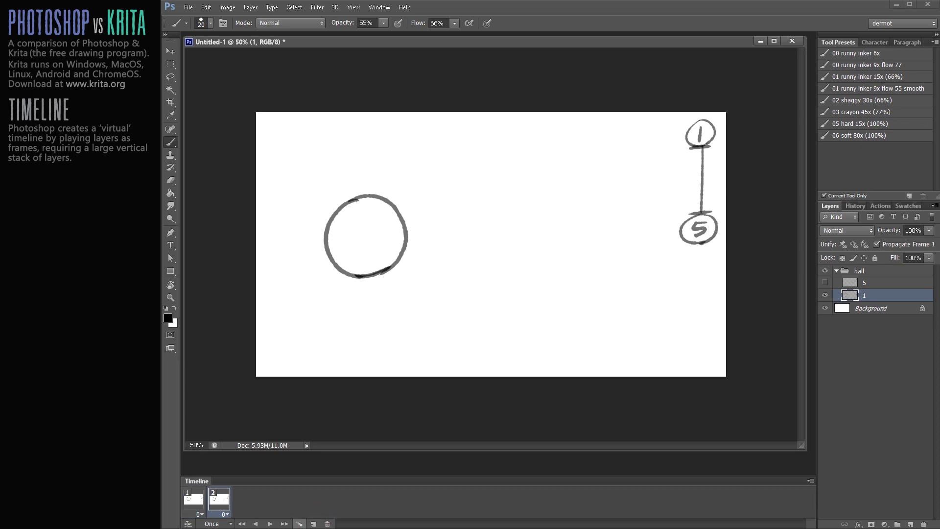
click(825, 295)
click(825, 282)
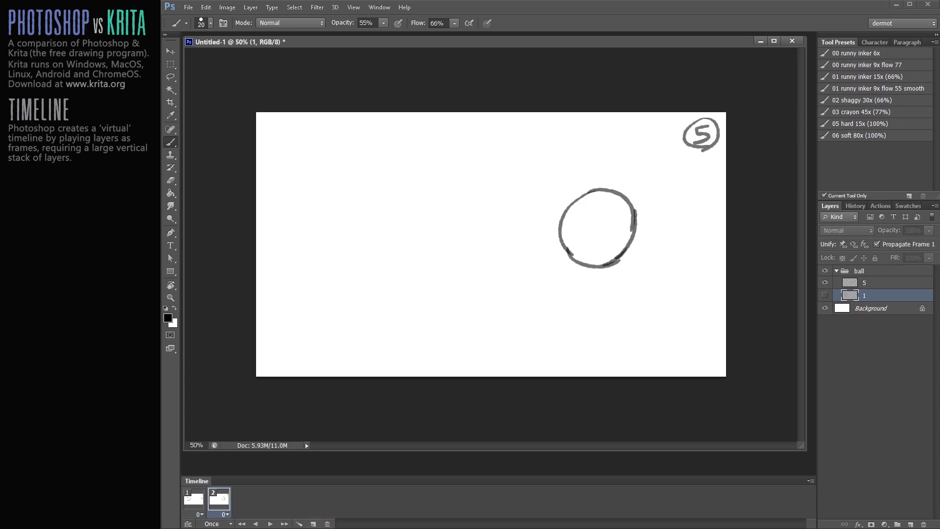
key(space)
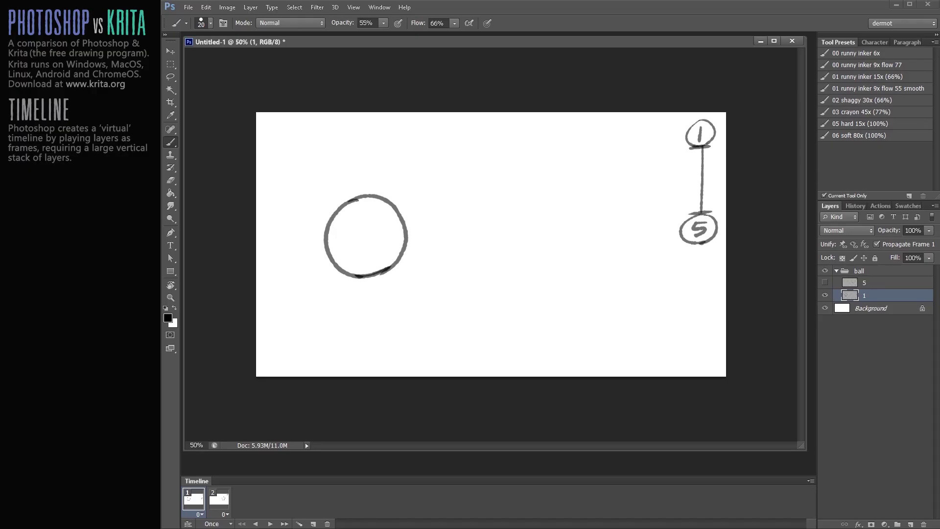
Mark in-between positions 2, 3 and 4 on the timing chart on layer 1.
drag(694, 189, 725, 194)
drag(702, 148, 701, 201)
drag(698, 201, 715, 205)
drag(699, 167, 715, 171)
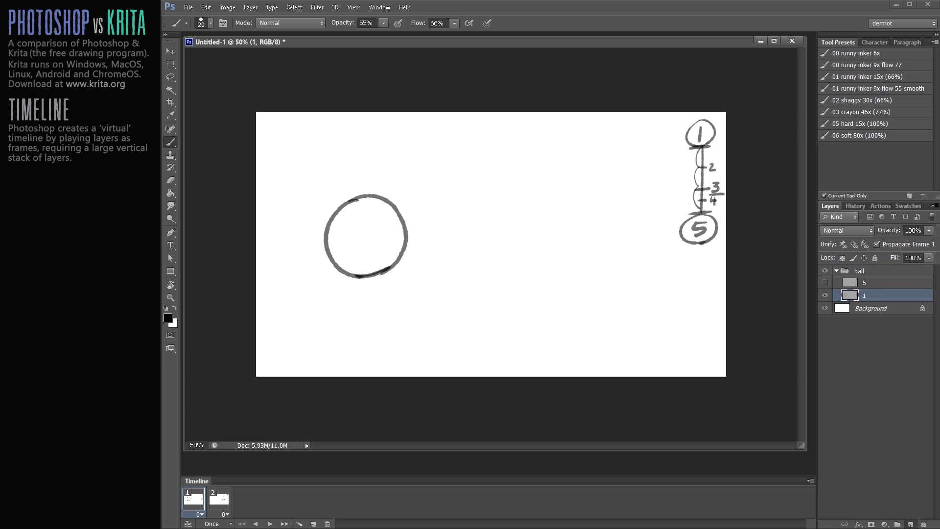
Add a layer named 3 between layers 1 and 5, and insert a new frame after frame 1.
click(910, 524)
double_click(872, 295)
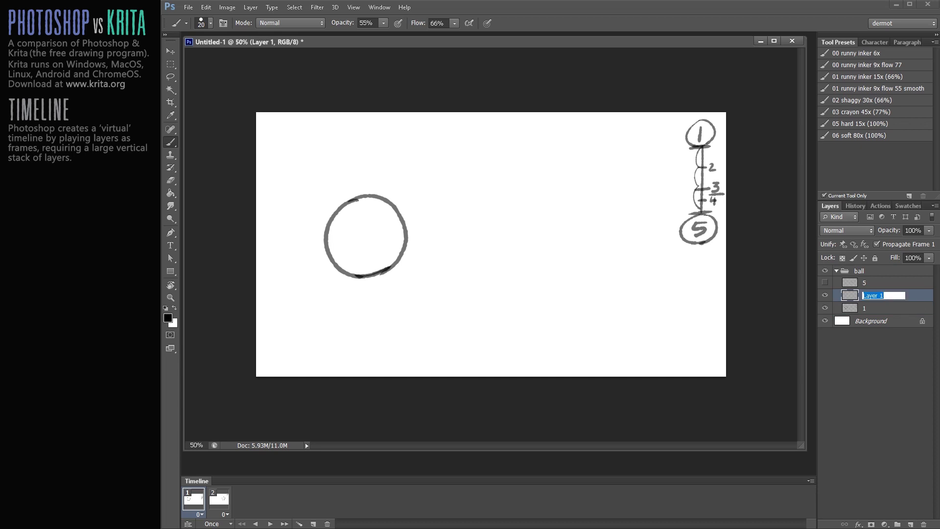
text(3)
key(Return)
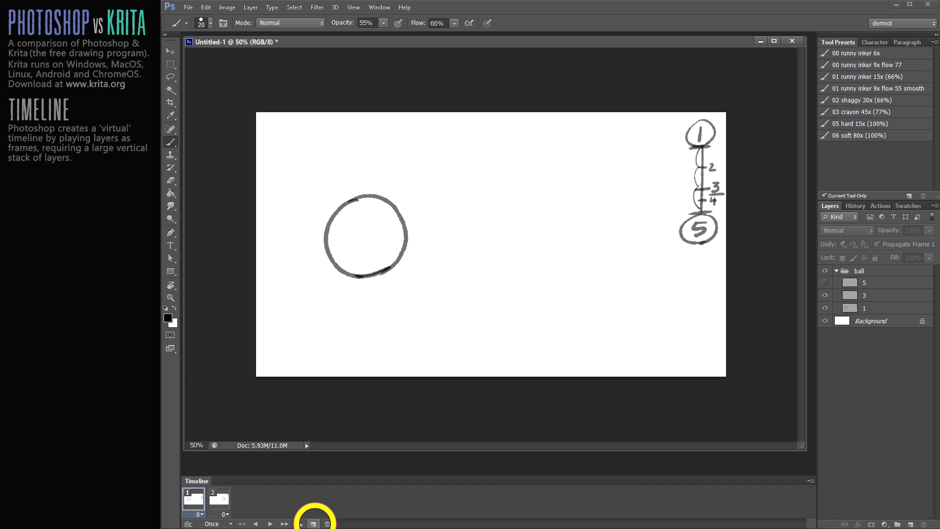
click(313, 524)
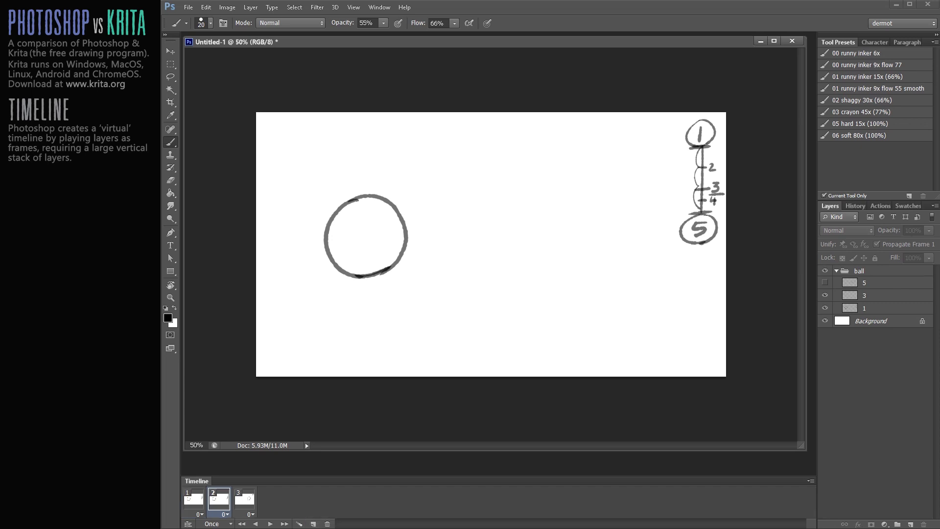
Show layers 1 and 5 in frame 2, lower both to 30% opacity, and make layer 3 active.
click(882, 307)
ctrl+click(881, 283)
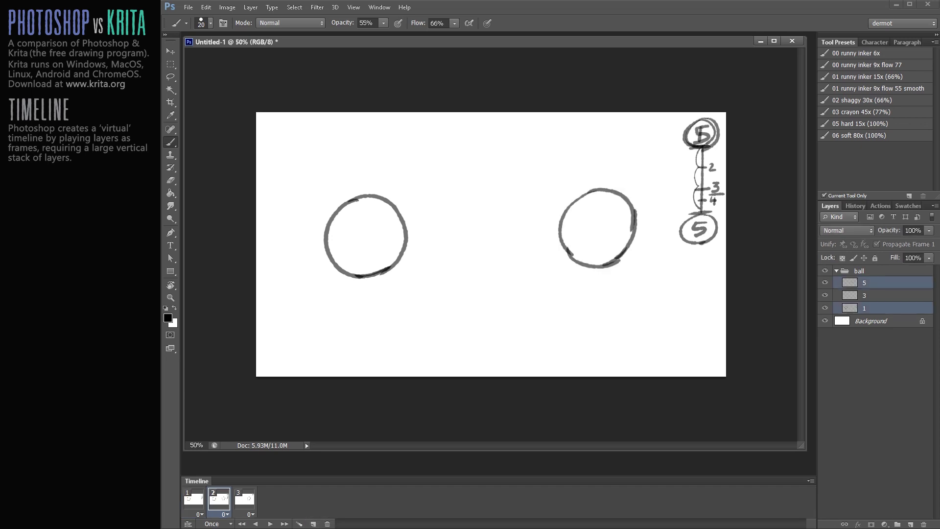
click(928, 230)
drag(929, 242, 895, 242)
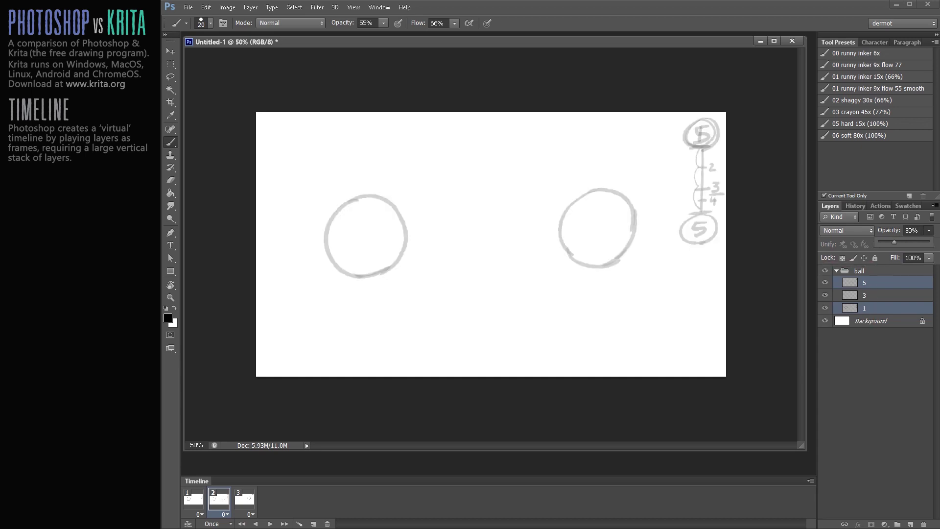
click(882, 296)
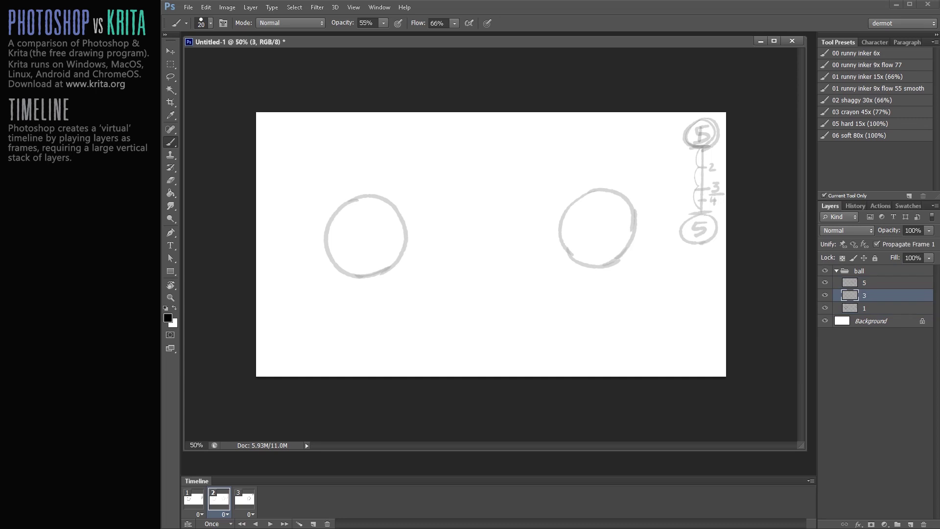
mouse_move(583, 225)
mouse_down()
mouse_move(549, 195)
mouse_move(518, 238)
mouse_move(526, 260)
mouse_move(555, 266)
mouse_up()
key(ctrl+alt+z)
key(ctrl+alt+z)
On layer 3, draw the in-between ball just short of the end position and write a 3 over the frame number.
mouse_move(548, 194)
mouse_down()
mouse_move(526, 202)
mouse_move(513, 233)
mouse_up()
mouse_move(513, 228)
mouse_down()
mouse_move(515, 245)
mouse_move(546, 264)
mouse_up()
mouse_move(583, 218)
mouse_down()
mouse_move(573, 257)
mouse_move(541, 267)
mouse_up()
drag(693, 125, 691, 145)
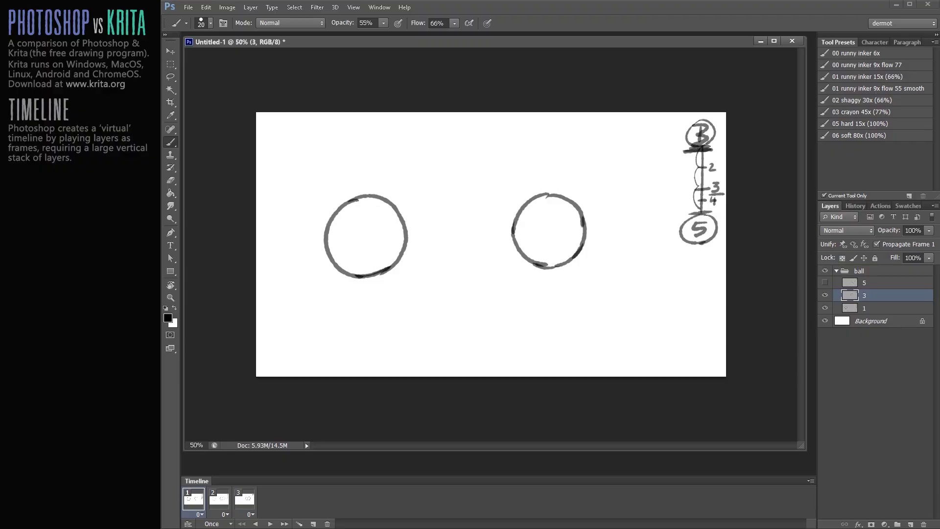
Step through the three timeline frames and return to frame 1 to review which drawings each one shows.
click(194, 499)
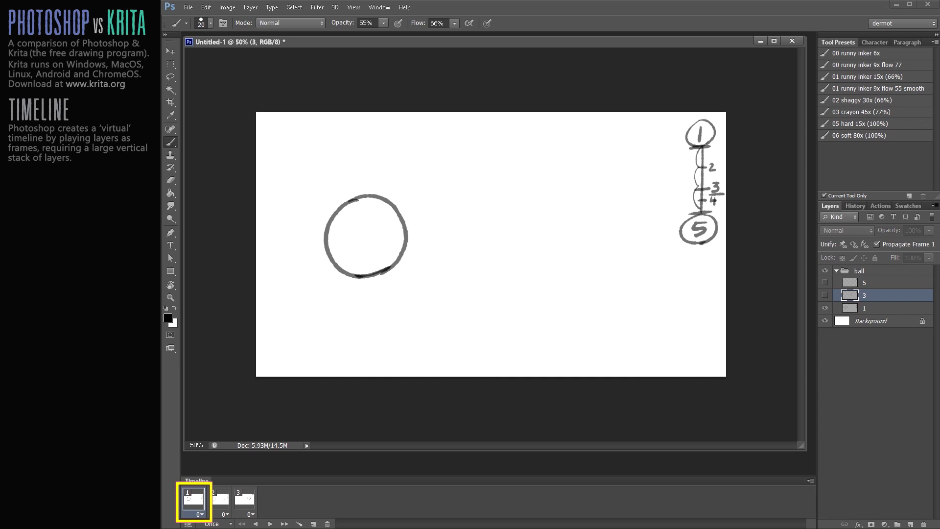
click(220, 498)
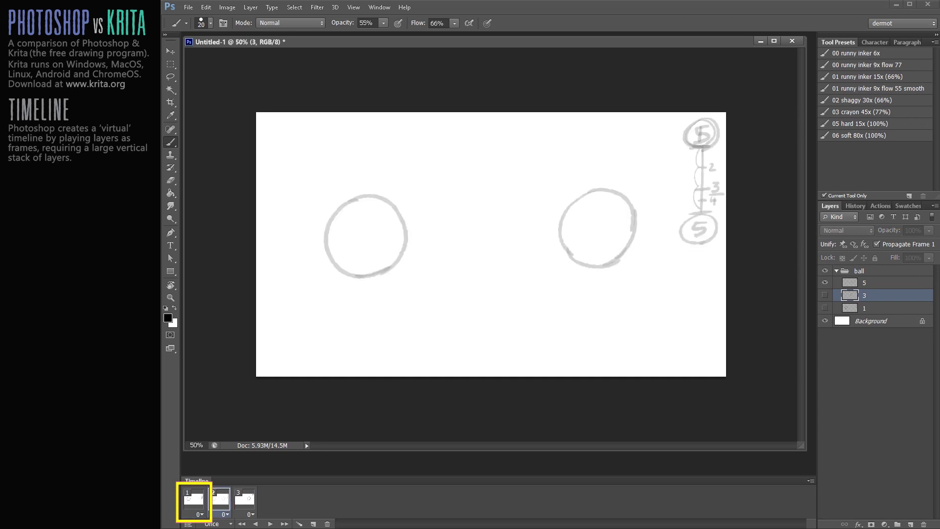
click(244, 498)
click(193, 498)
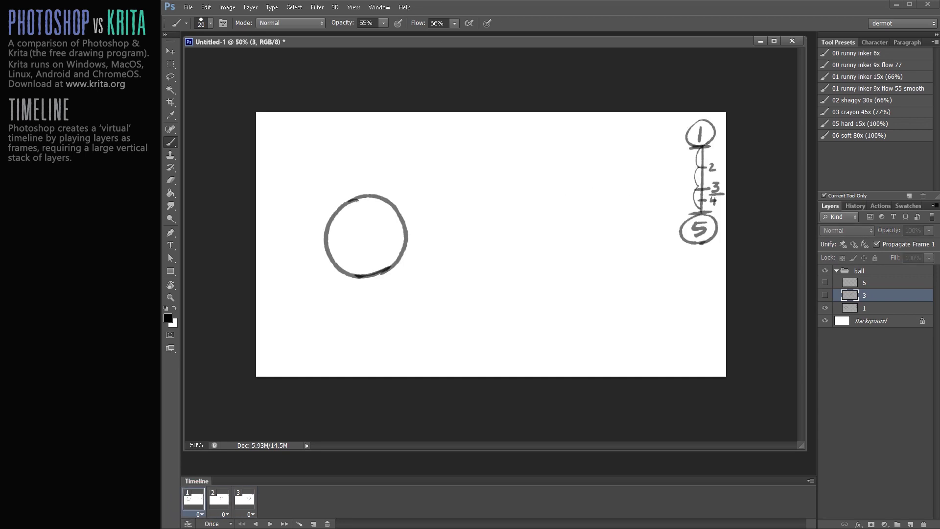
Set the delay of all three timeline frames to 0.1 seconds.
click(220, 498)
click(244, 499)
click(219, 498)
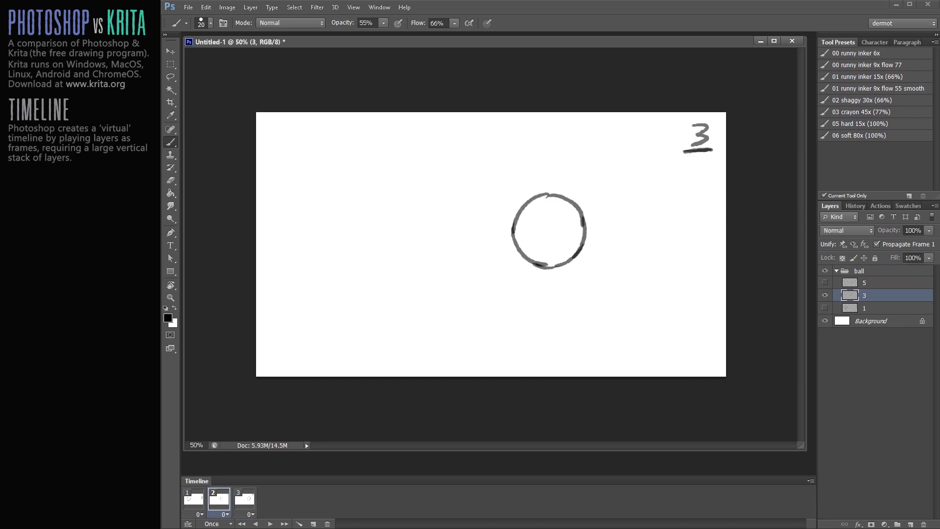
click(194, 498)
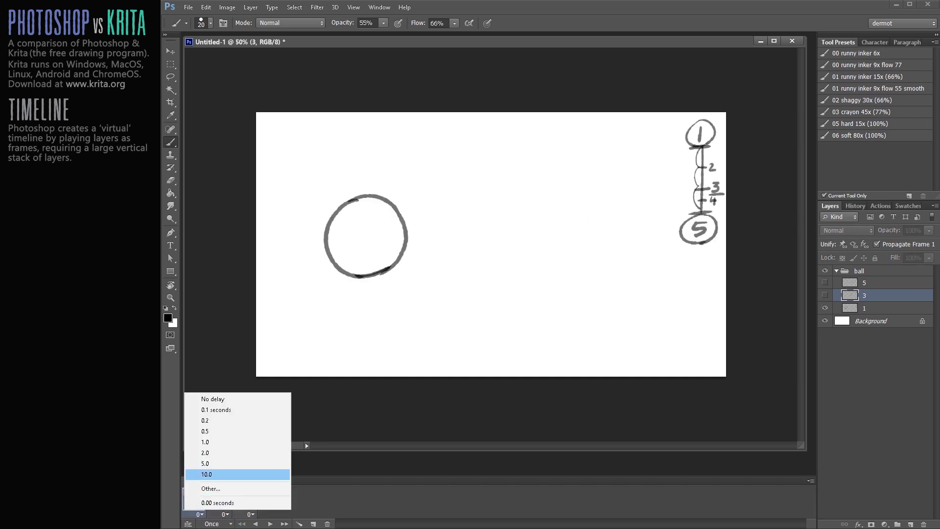
click(215, 410)
click(226, 515)
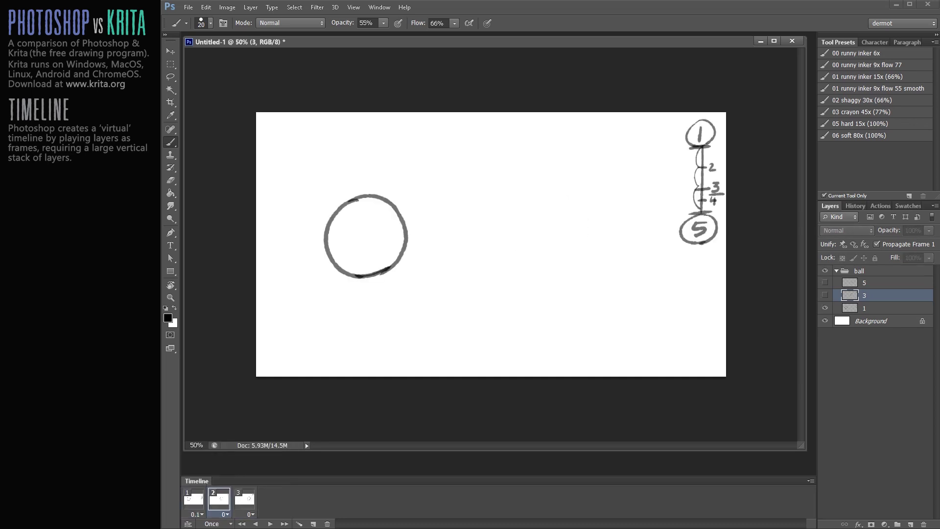
click(218, 410)
click(250, 514)
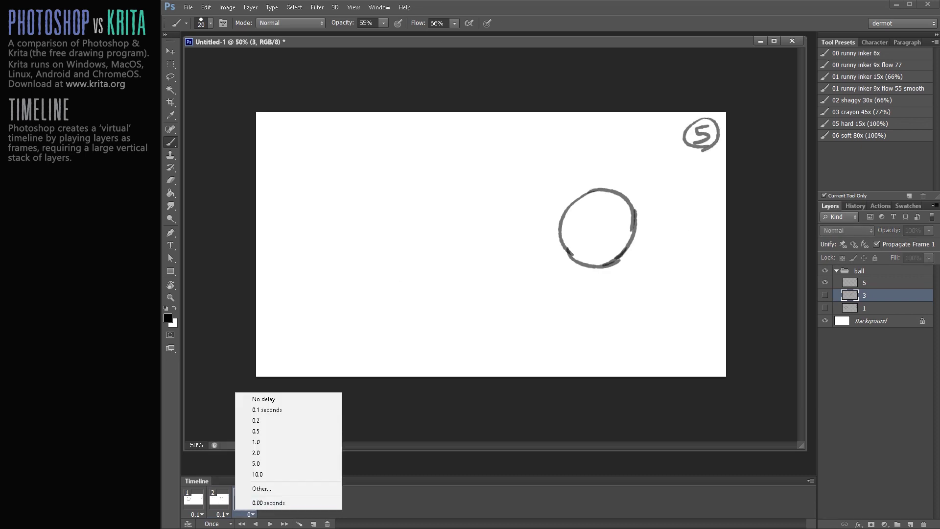
click(260, 409)
Play the three-frame animation from its first frame to check the motion, and return to frame 1.
click(242, 524)
click(271, 523)
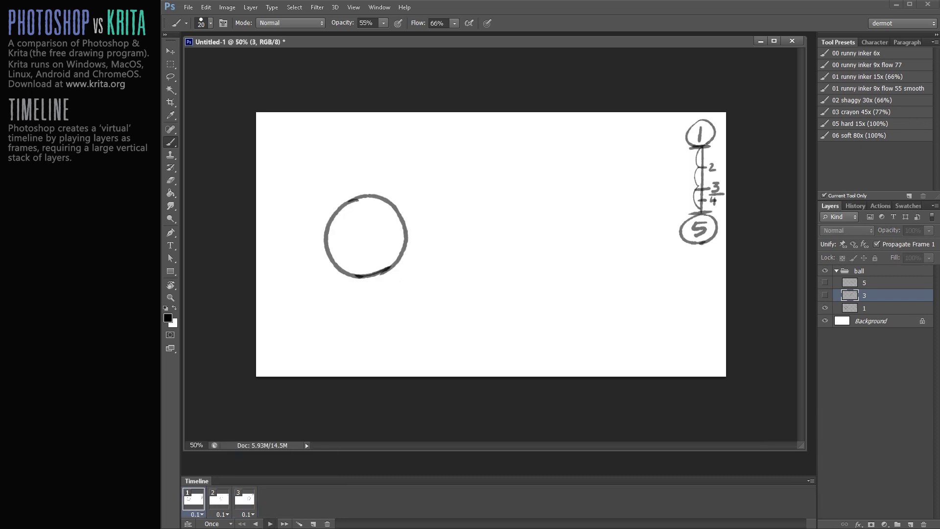
click(270, 523)
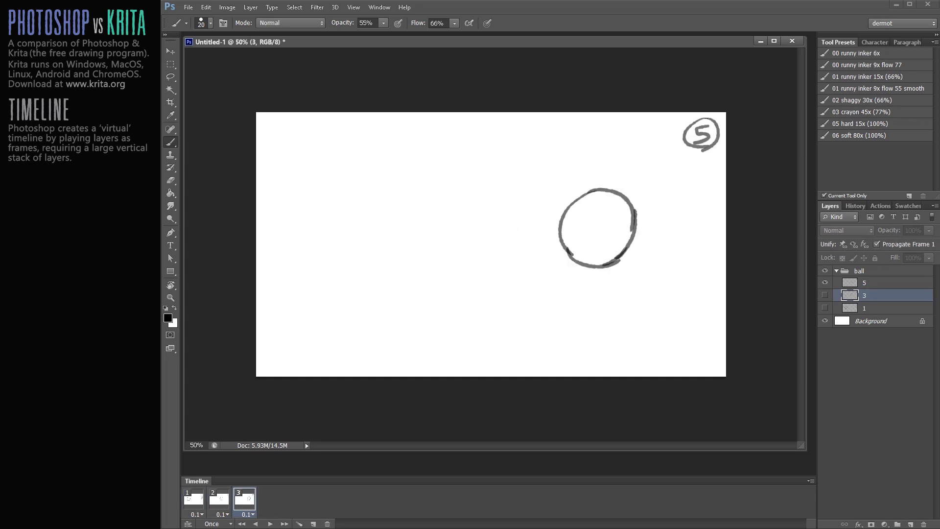
click(194, 498)
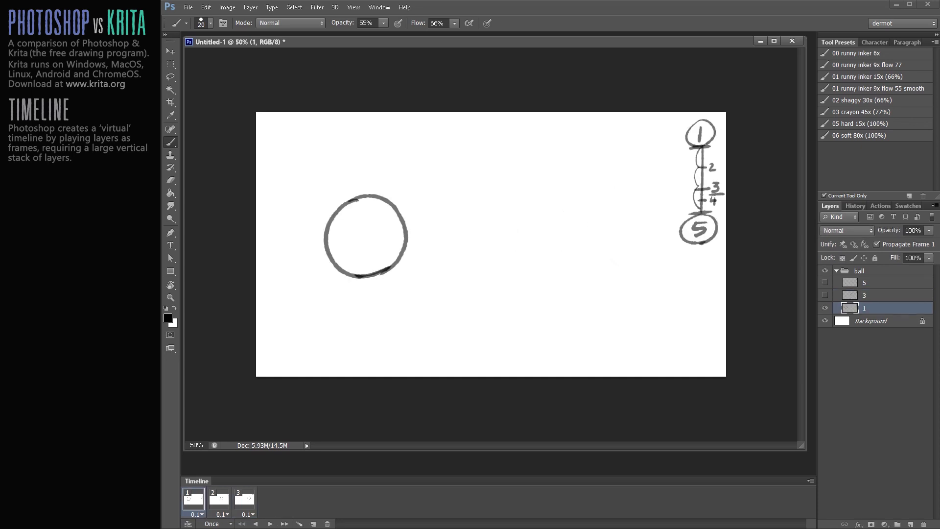
Color-code the layers by giving layers 1 and 5 a gray label and layer 3 a red label.
right_click(865, 308)
click(794, 525)
right_click(865, 283)
click(783, 519)
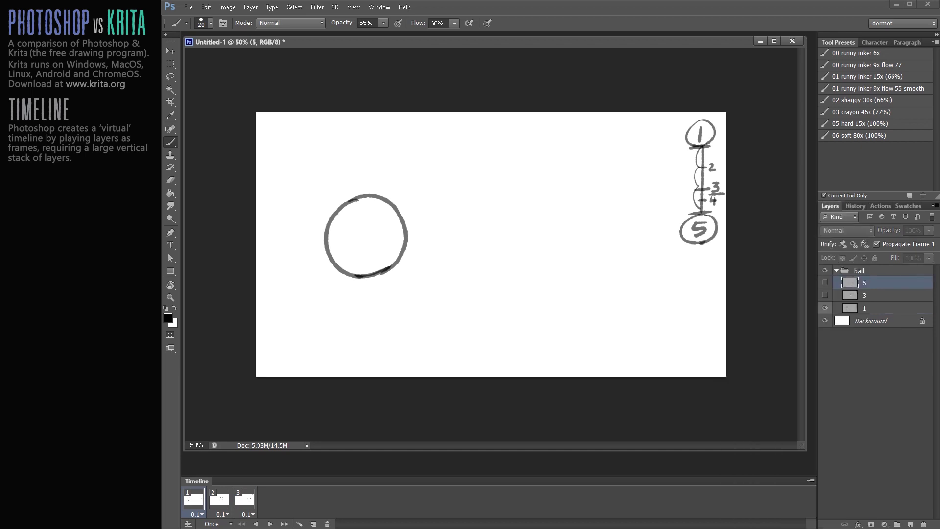
right_click(864, 295)
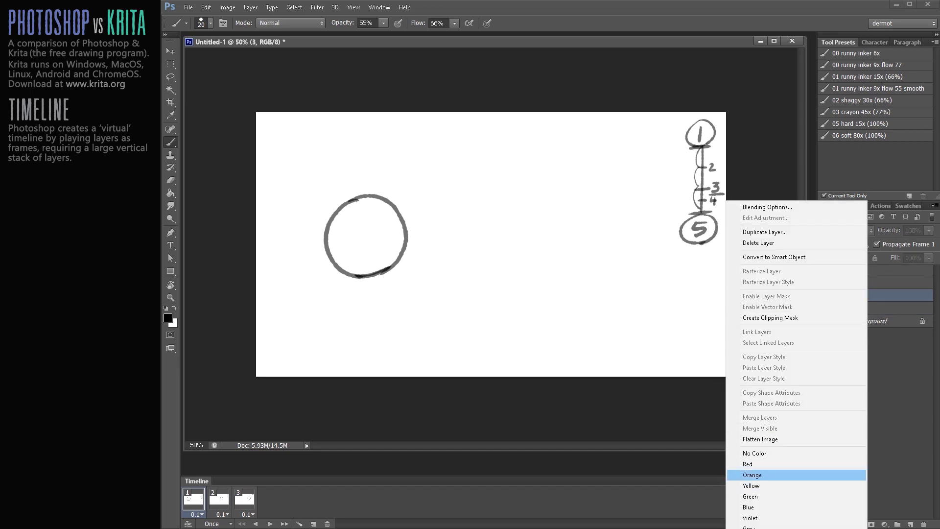
click(783, 475)
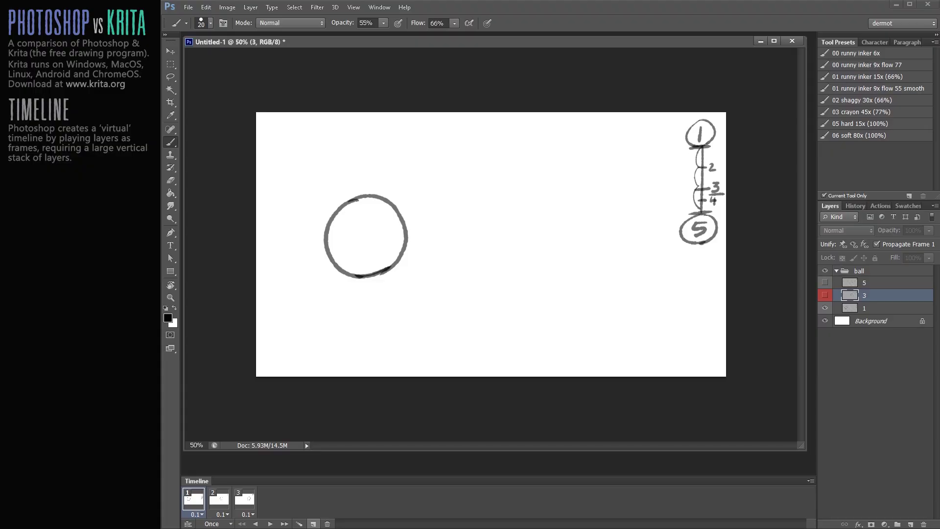
Insert a new frame after frame 1 and add a layer named 2 above layer 1.
click(313, 523)
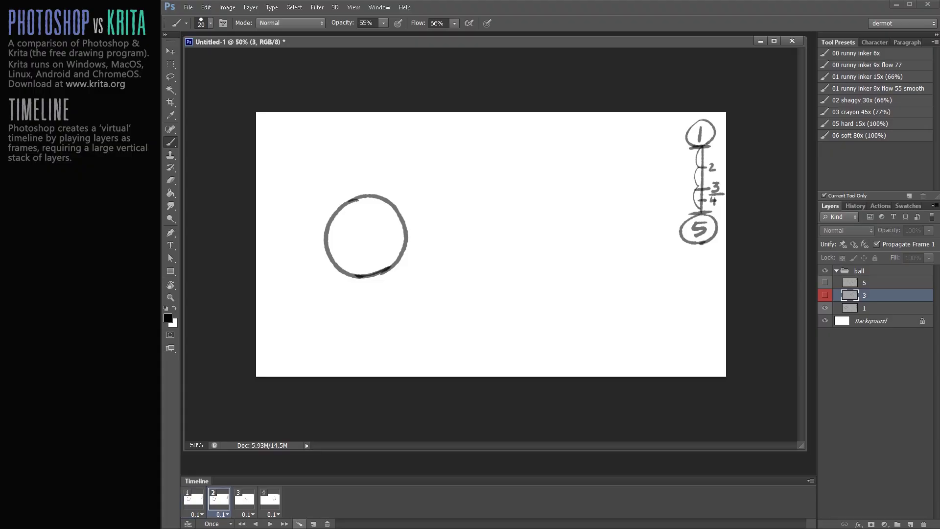
click(876, 308)
click(910, 524)
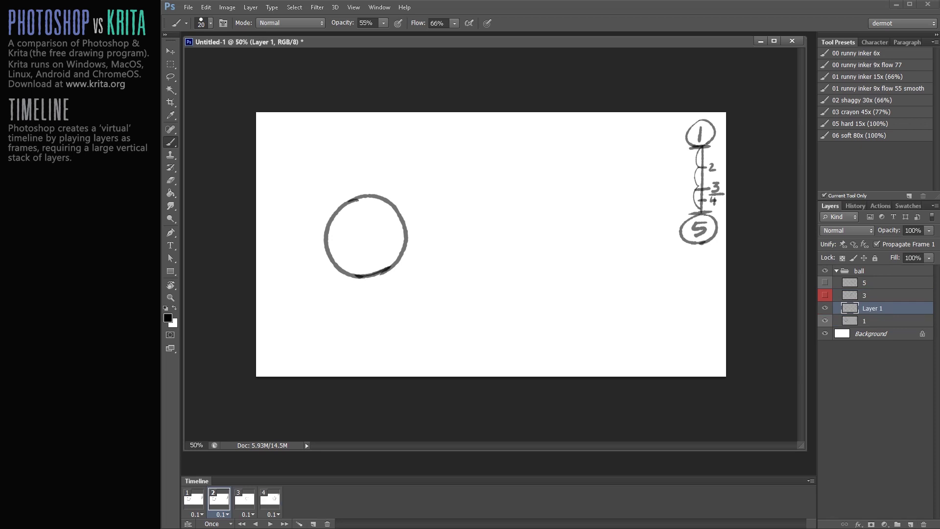
double_click(872, 308)
text(2)
key(Return)
click(874, 372)
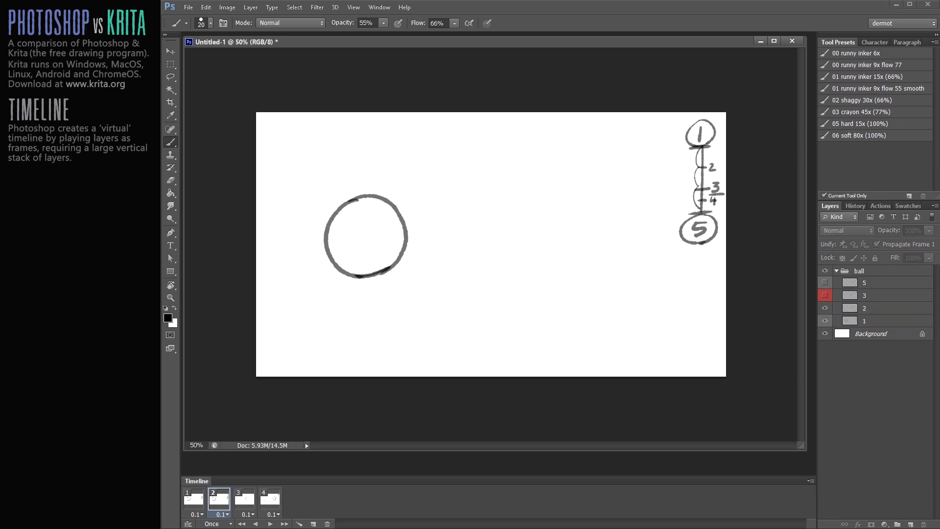
Show layer 3 in frame 2, lower layers 1 and 3 to 36% opacity, and make layer 2 active.
click(825, 295)
click(876, 321)
ctrl+click(877, 296)
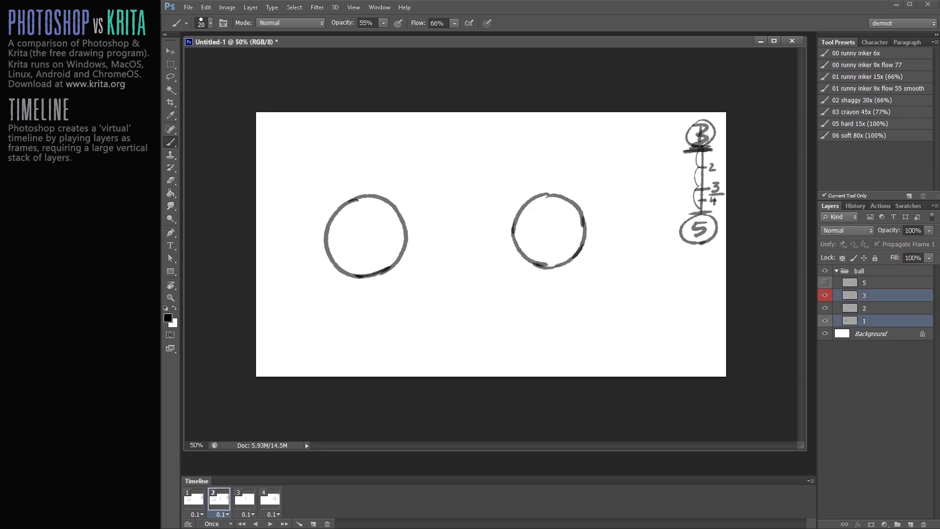
click(928, 230)
drag(929, 242, 897, 242)
click(876, 308)
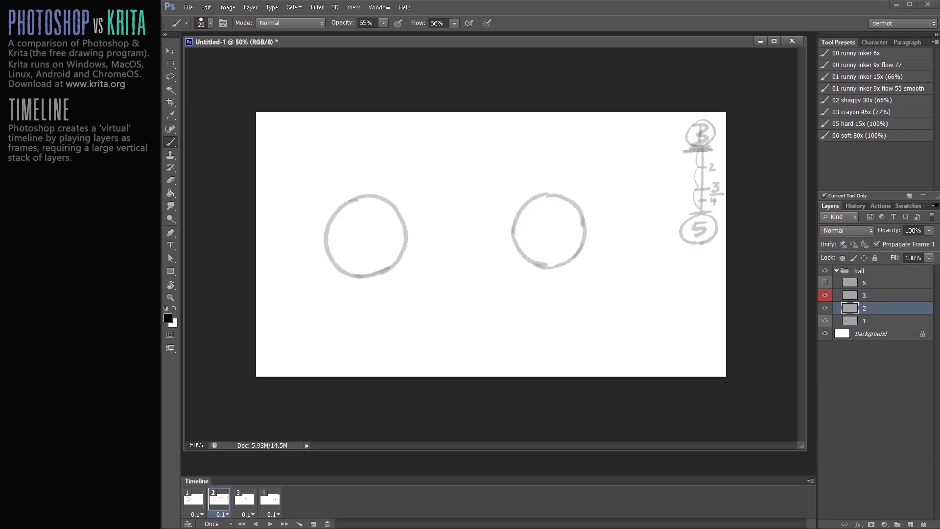
mouse_move(451, 192)
mouse_down()
mouse_move(422, 215)
mouse_move(434, 260)
mouse_move(486, 202)
mouse_up()
key(ctrl+alt+z)
key(ctrl+alt+z)
key(ctrl+alt+z)
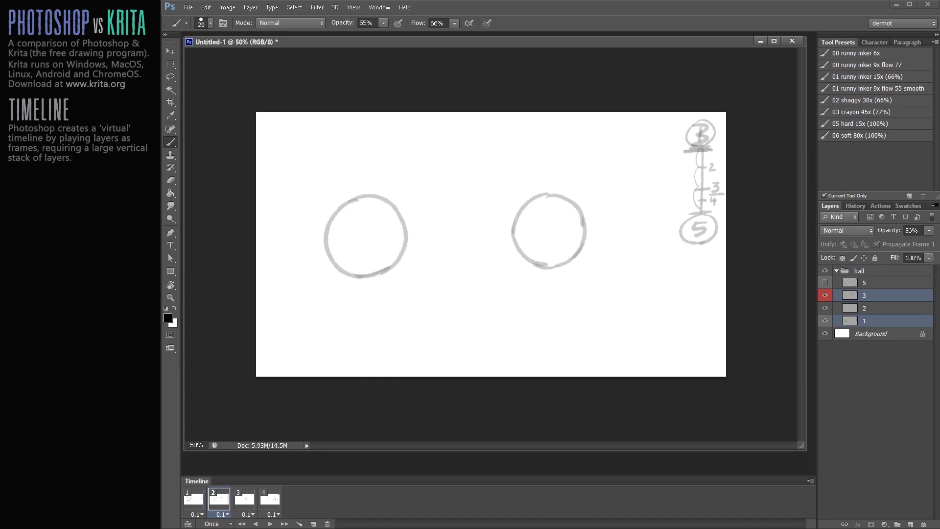
On layer 2, trace the starting ball and move the tracing midway between the layer 1 and layer 3 balls.
click(877, 308)
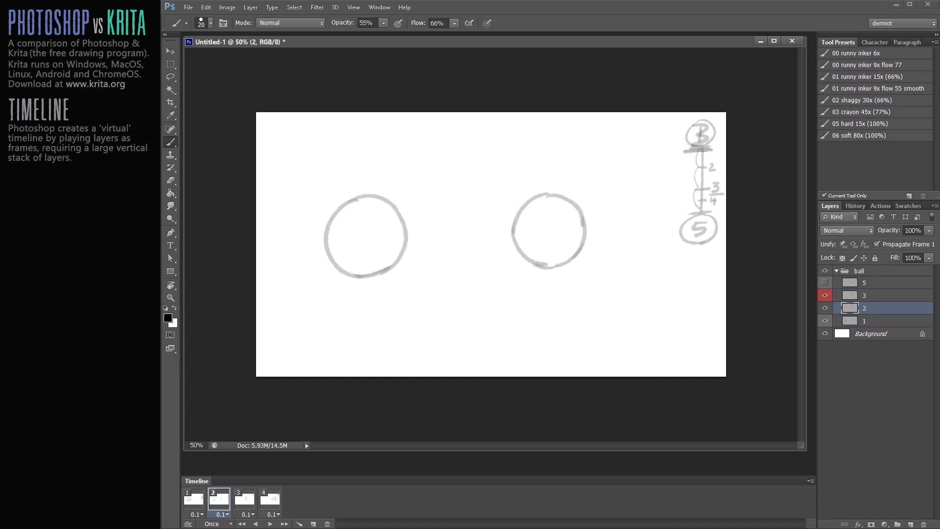
mouse_move(356, 196)
mouse_down()
mouse_move(334, 217)
mouse_move(338, 266)
mouse_move(377, 194)
mouse_move(397, 208)
mouse_move(402, 238)
mouse_move(392, 263)
mouse_up()
key(l)
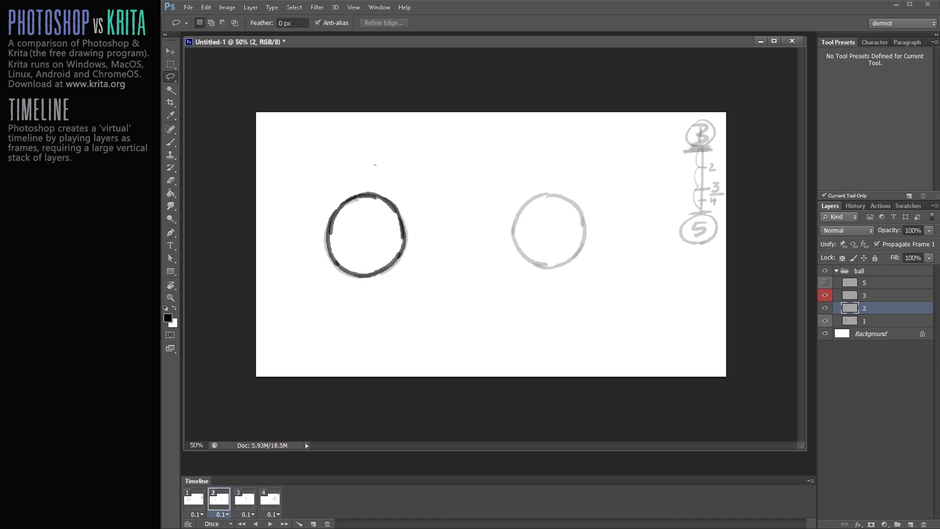
mouse_move(372, 164)
mouse_down()
mouse_move(446, 208)
mouse_move(448, 197)
mouse_up()
key(v)
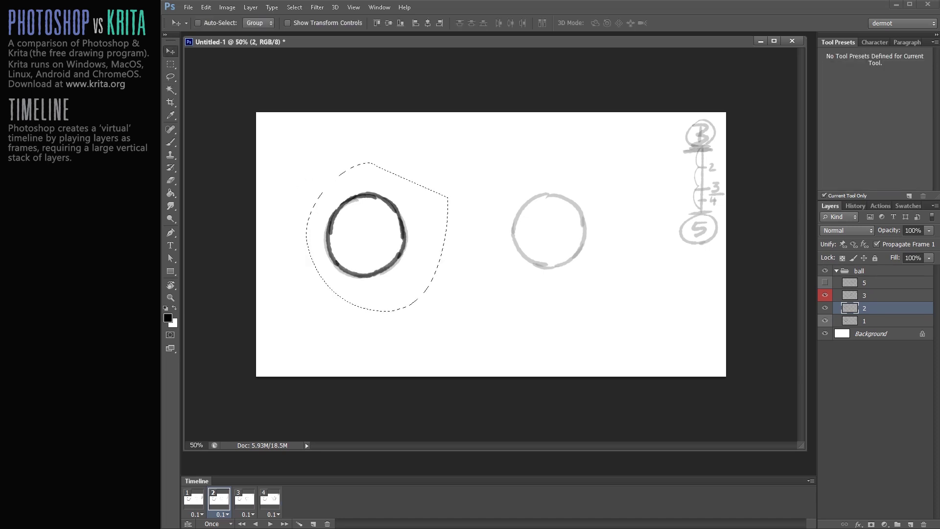
drag(365, 235, 455, 231)
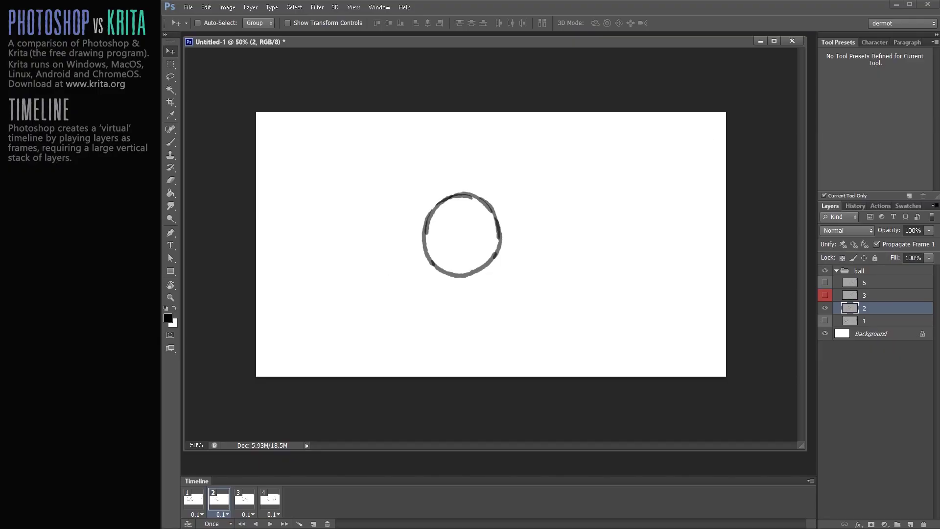
Hide layer 2 in frame 1 and return to frame 2.
key(Left)
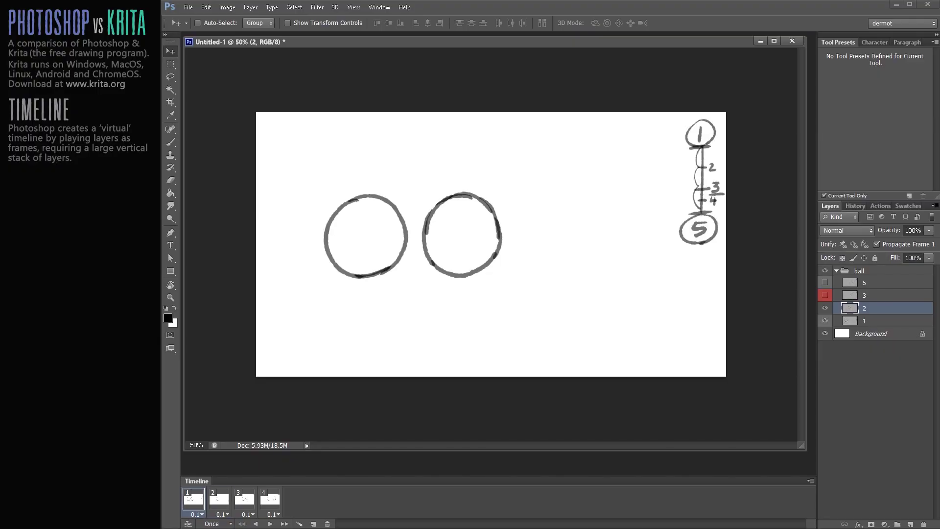
click(825, 307)
click(218, 498)
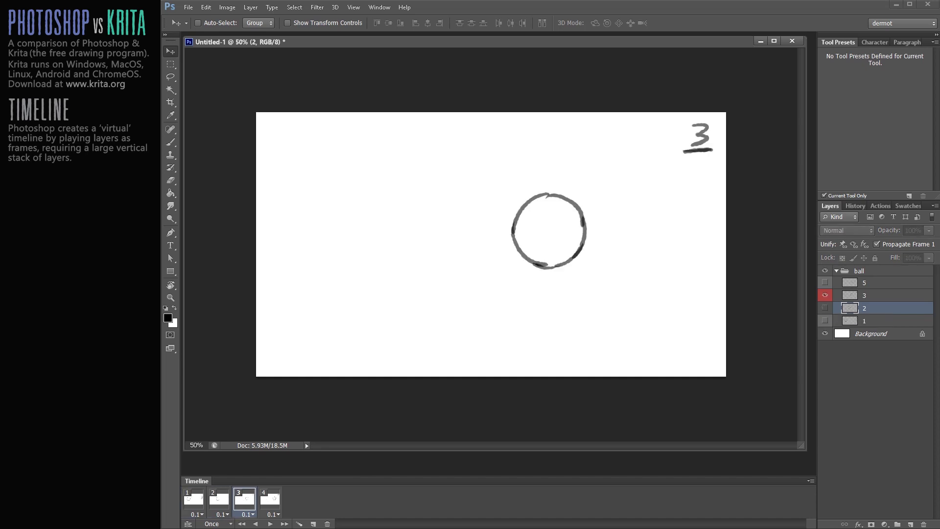
Duplicate frame 3 as a new frame 4 and add a layer named 4 above layer 3.
click(244, 499)
click(312, 523)
click(881, 295)
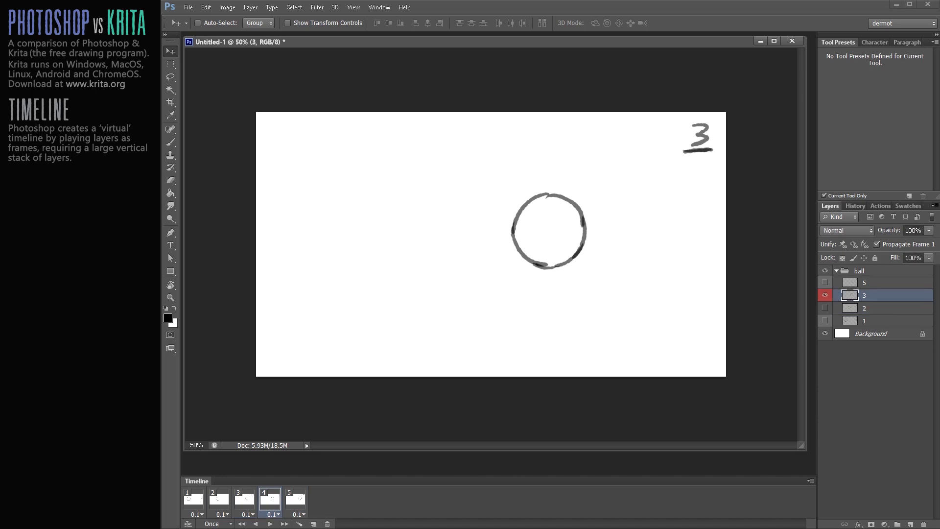
click(911, 524)
double_click(871, 295)
text(4)
key(Return)
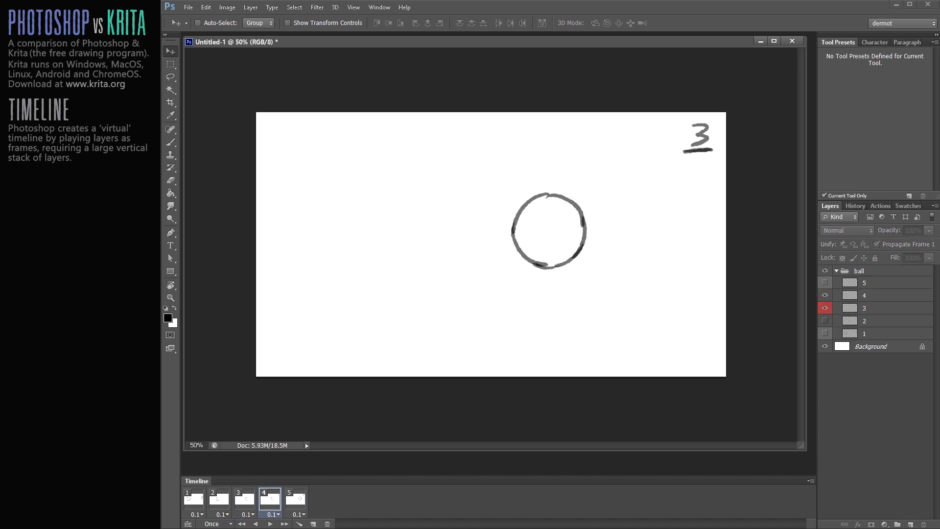
Show layer 5 in frame 4, lower layers 3 and 5 to 30% opacity, and make layer 4 active.
click(825, 282)
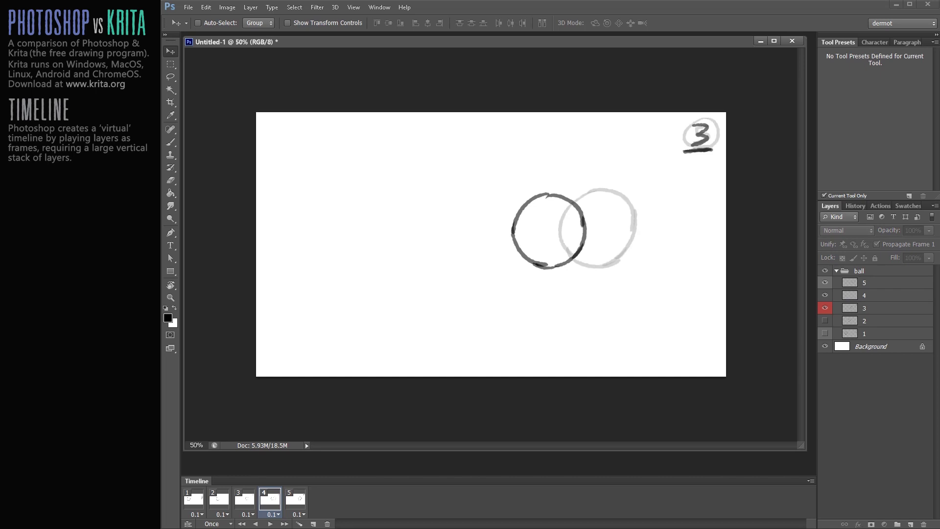
click(881, 308)
ctrl+click(881, 283)
click(928, 230)
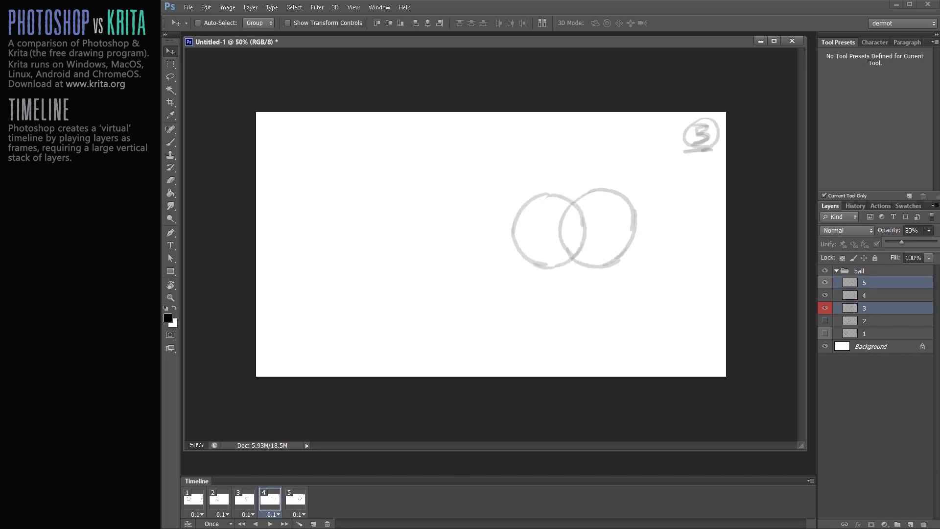
click(881, 295)
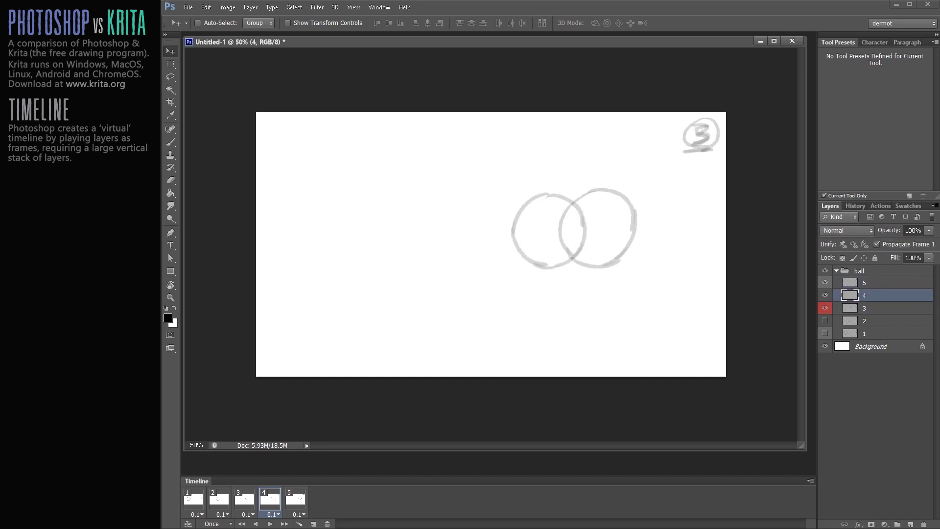
On layer 4, brush a ball midway between the balls of layers 3 and 5 and write a 4 over the frame number.
key(b)
mouse_move(537, 219)
mouse_down()
mouse_move(561, 193)
mouse_move(591, 192)
mouse_up()
drag(543, 244, 559, 262)
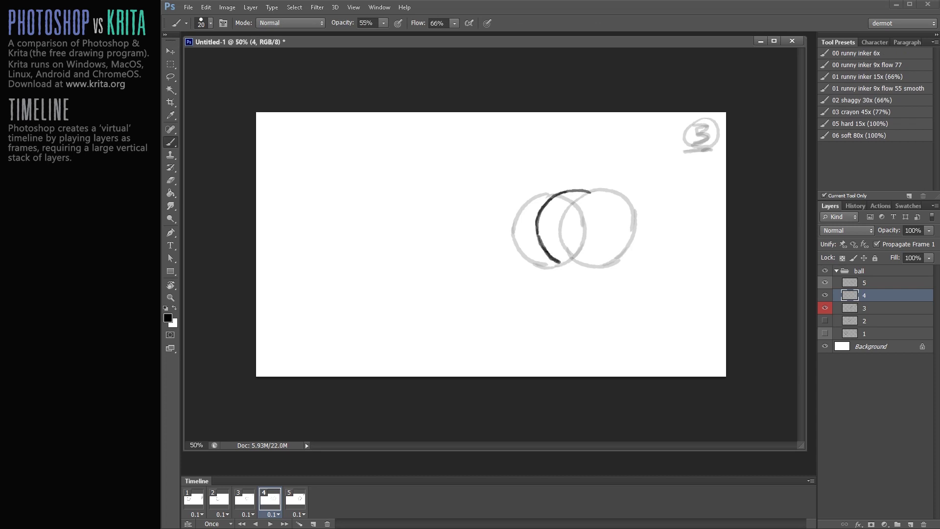
mouse_move(593, 193)
mouse_down()
mouse_move(611, 229)
mouse_move(589, 260)
mouse_up()
drag(700, 141, 709, 138)
drag(706, 127, 700, 156)
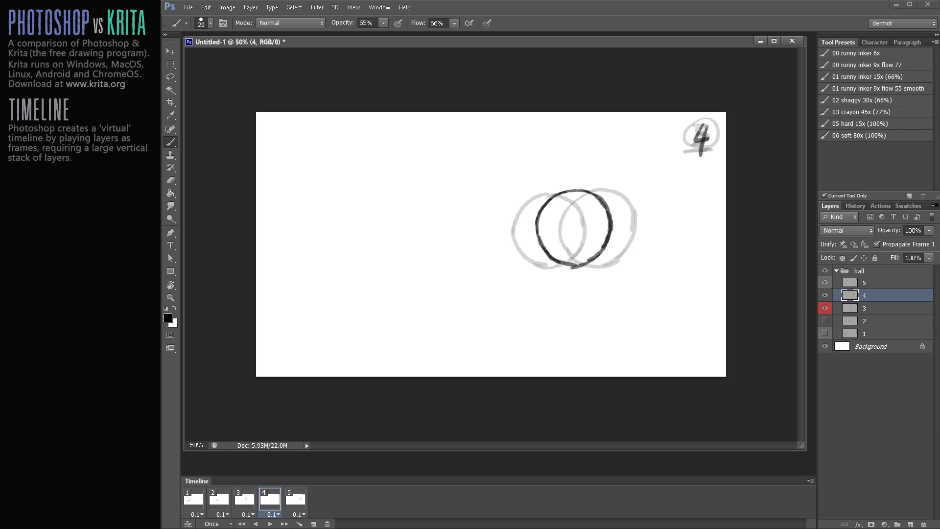
Return to frame 1 and hide layer 4 there.
key(Left)
key(Left)
key(Left)
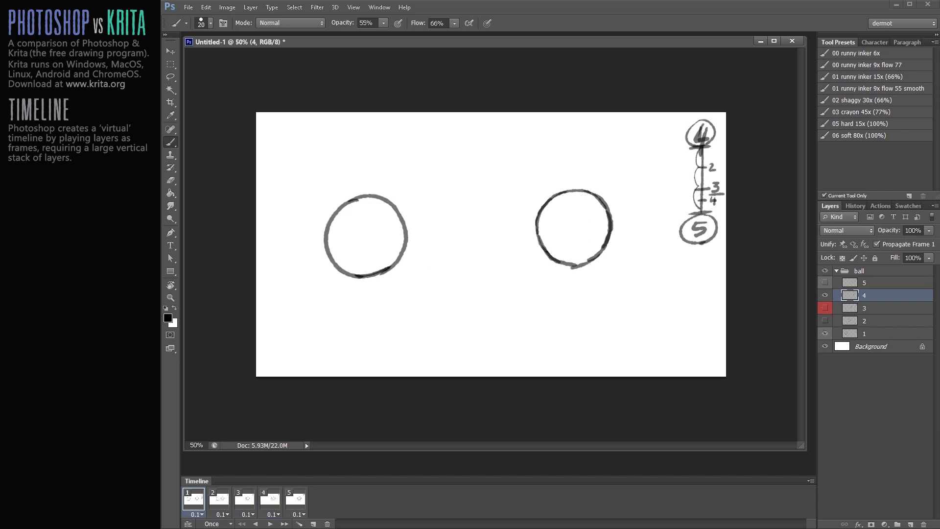
key(ctrl+comma)
In frame 2, write the frame number 2 in the upper corner of layer 2's drawing.
key(Right)
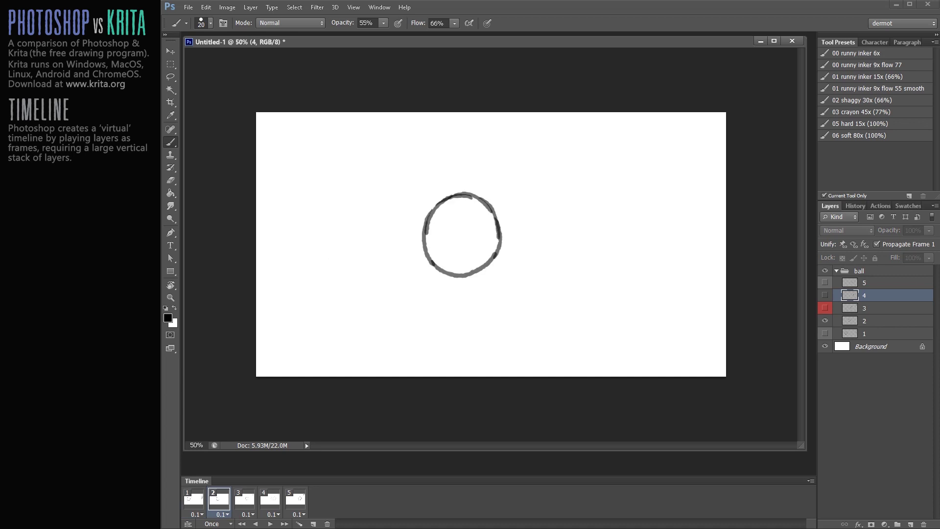
click(882, 321)
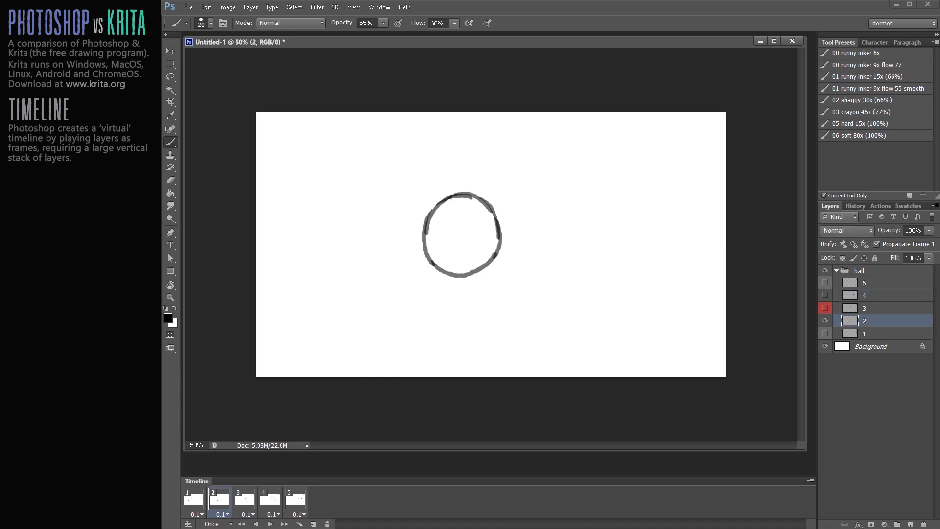
drag(696, 133, 712, 148)
In frame 4, hide the faded layers 3 and 5 and show only layer 4's ball drawing.
key(Right)
key(Right)
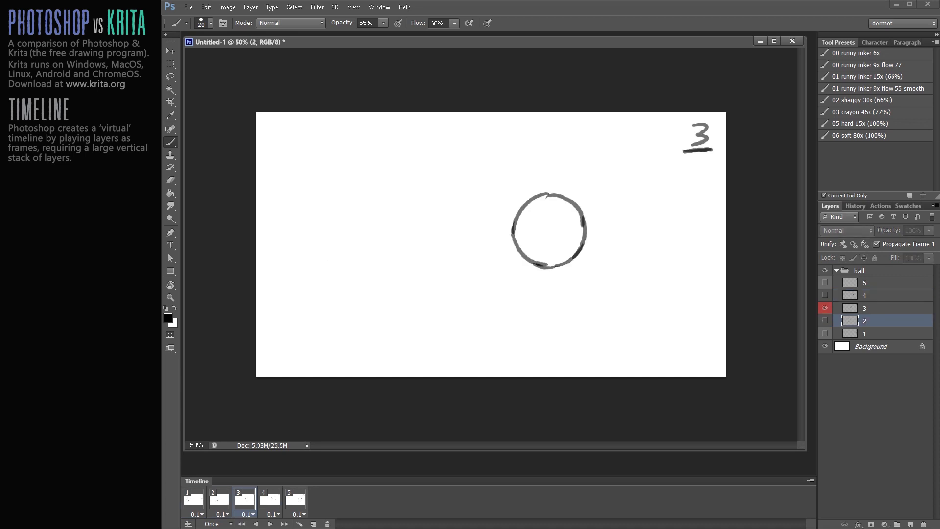
click(882, 295)
click(825, 307)
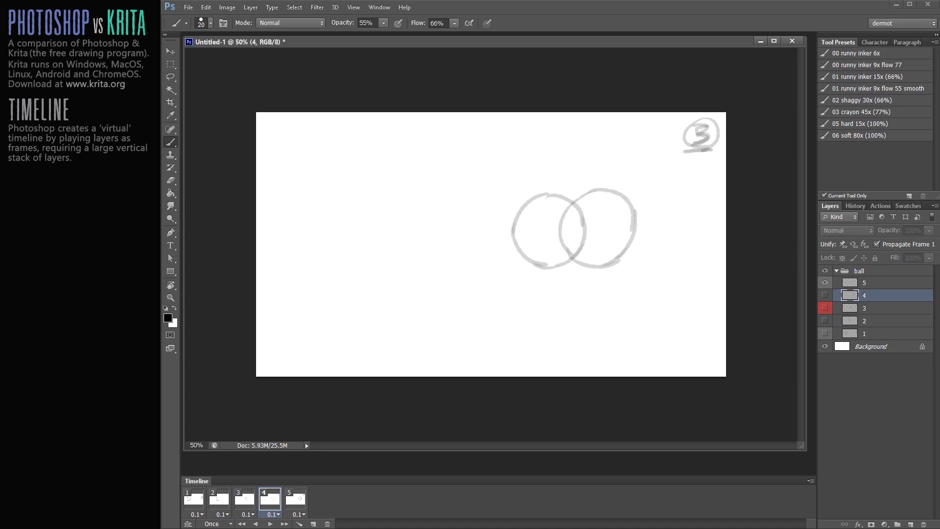
click(825, 283)
click(825, 295)
Step from the last timeline frame back to the first to review each ball drawing.
key(Right)
key(Left)
key(Left)
key(Left)
key(Left)
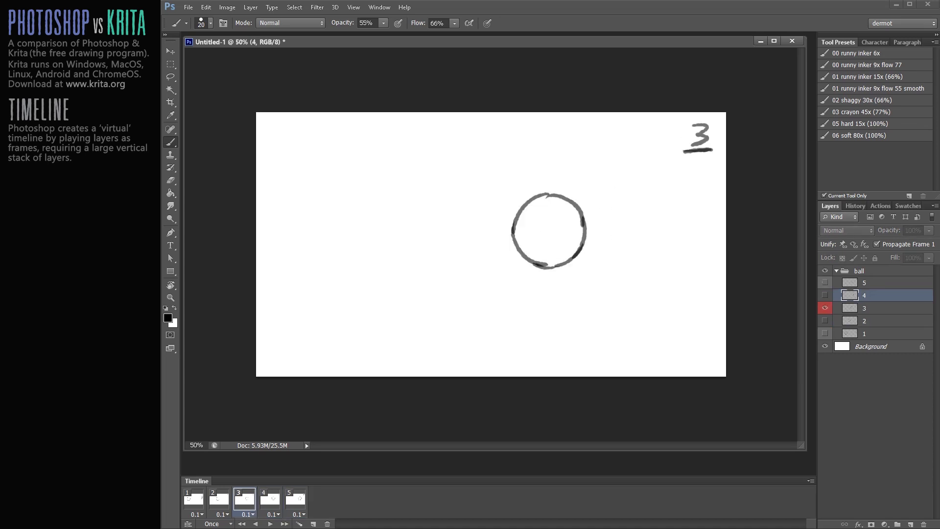
Play the animation through and rename the ball layer group to "ball LINE".
click(270, 524)
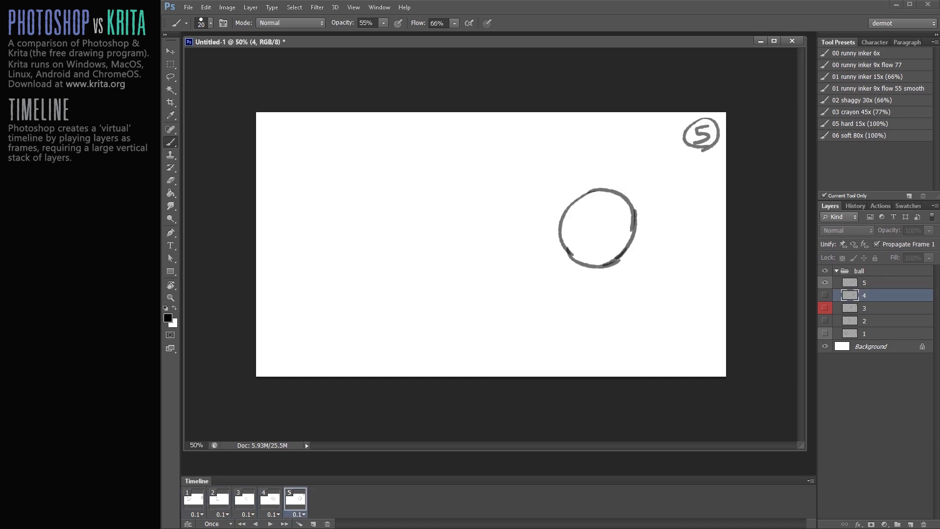
double_click(858, 270)
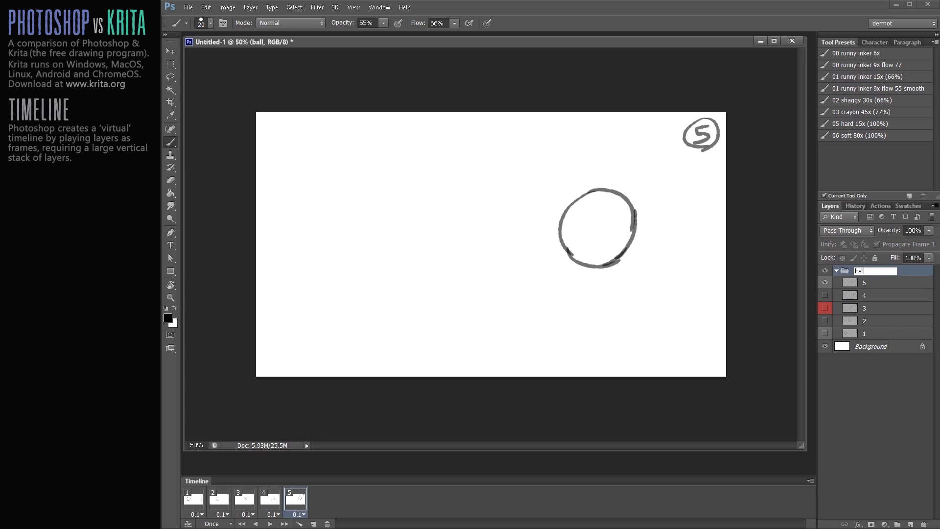
text(LINE)
key(Return)
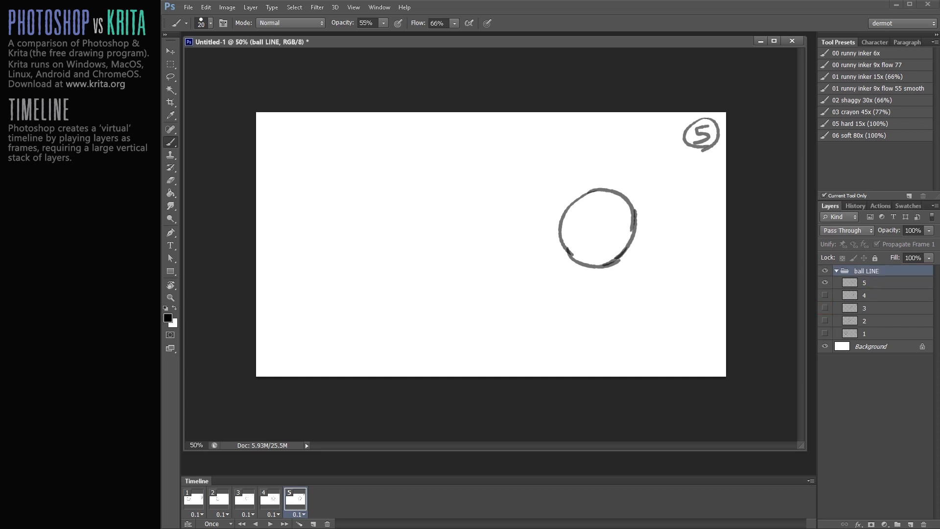
Return to frame 1 and check how line layers 1, 5 and 3 behave when selected and when stepping to frame 2 and back.
click(194, 499)
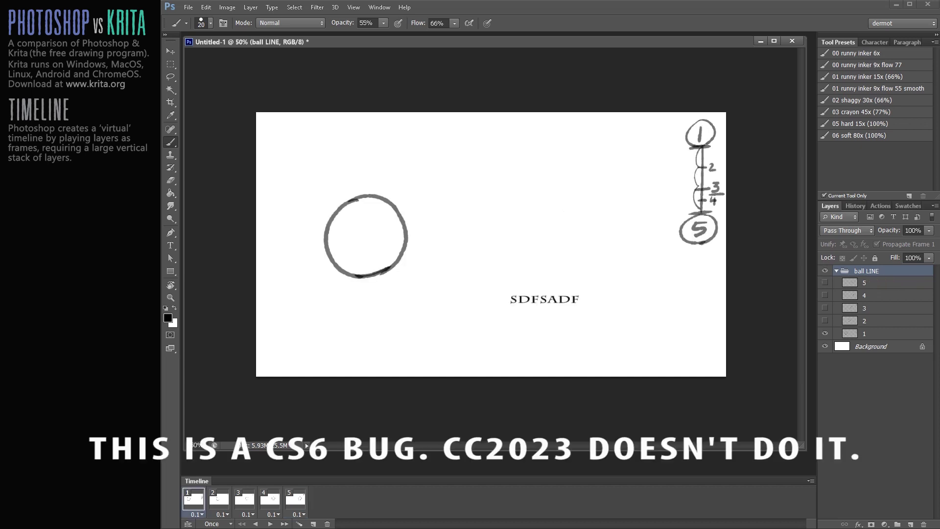
click(882, 333)
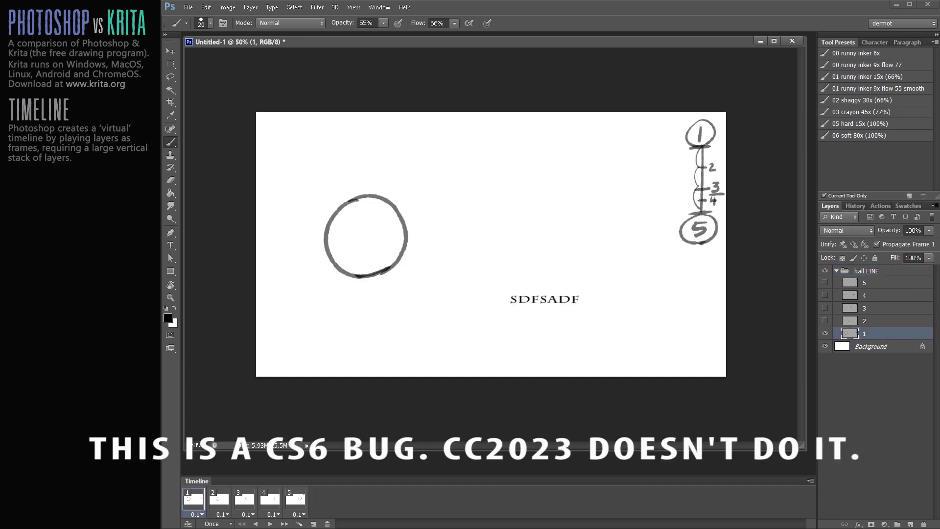
click(882, 283)
click(882, 308)
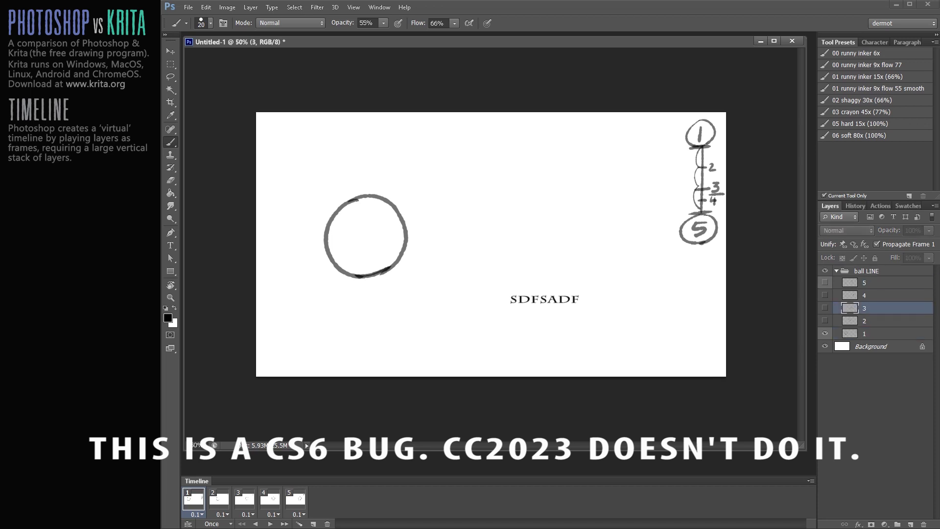
key(Right)
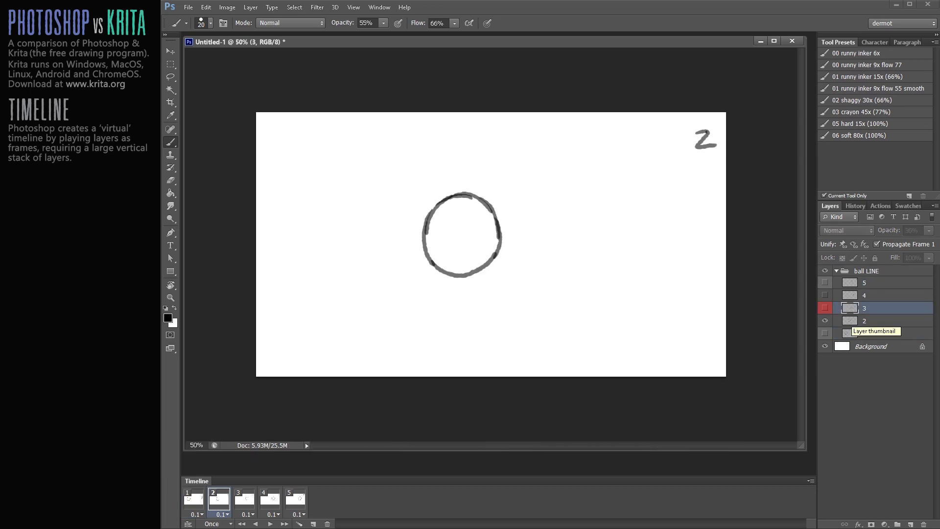
key(Left)
Create a group named "ball COLOR" directly above the Background, with one new empty layer inside it.
click(881, 346)
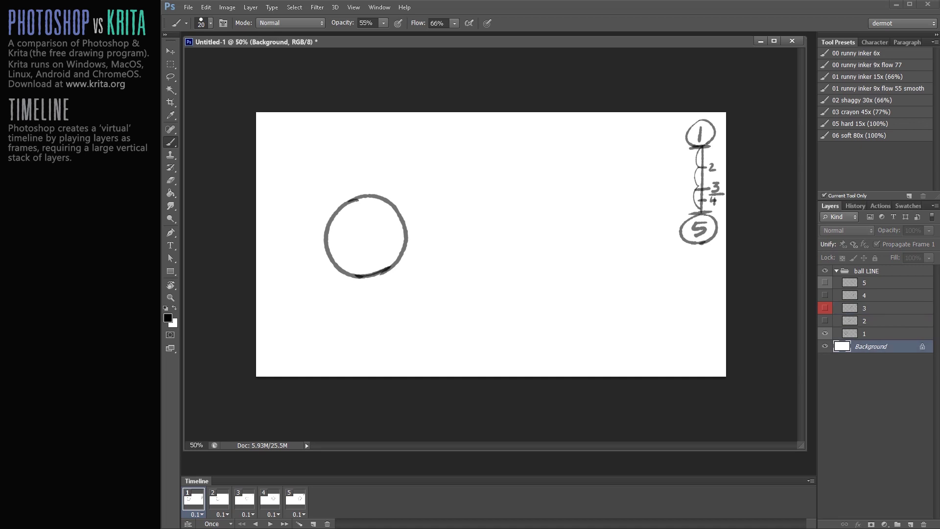
click(897, 524)
click(910, 524)
click(910, 524)
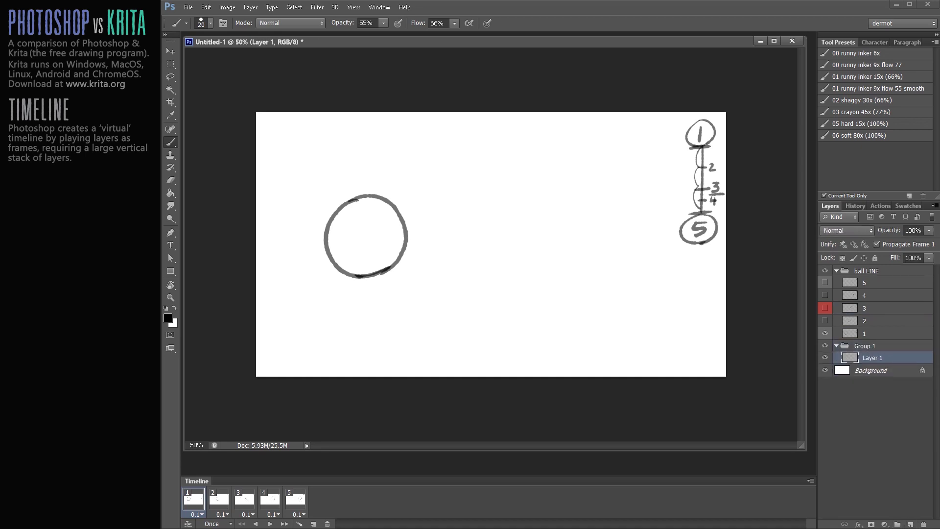
double_click(865, 345)
text(ball COLO)
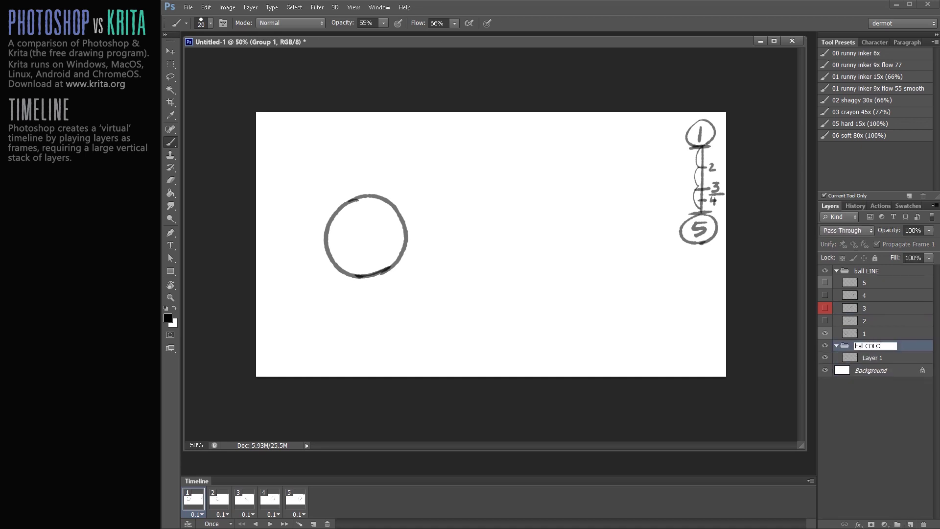
text(R)
key(Return)
Name the first layer in the ball COLOR group 1 and add four more empty layers above it.
double_click(872, 358)
text(1)
key(Return)
click(911, 524)
click(910, 524)
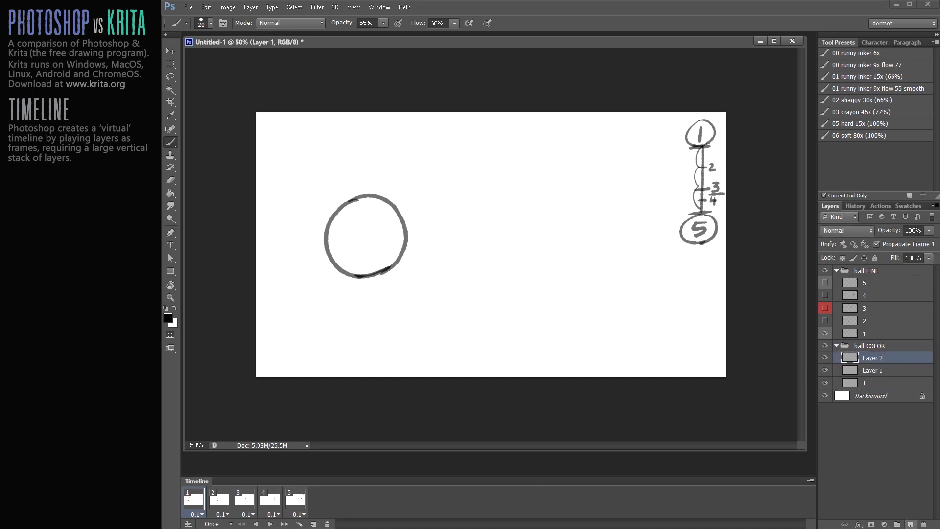
click(910, 524)
click(910, 524)
Name the four new ball COLOR layers 2, 3, 4 and 5 in ascending order above layer 1.
double_click(872, 396)
text(2)
double_click(872, 383)
text(3)
double_click(872, 371)
text(4)
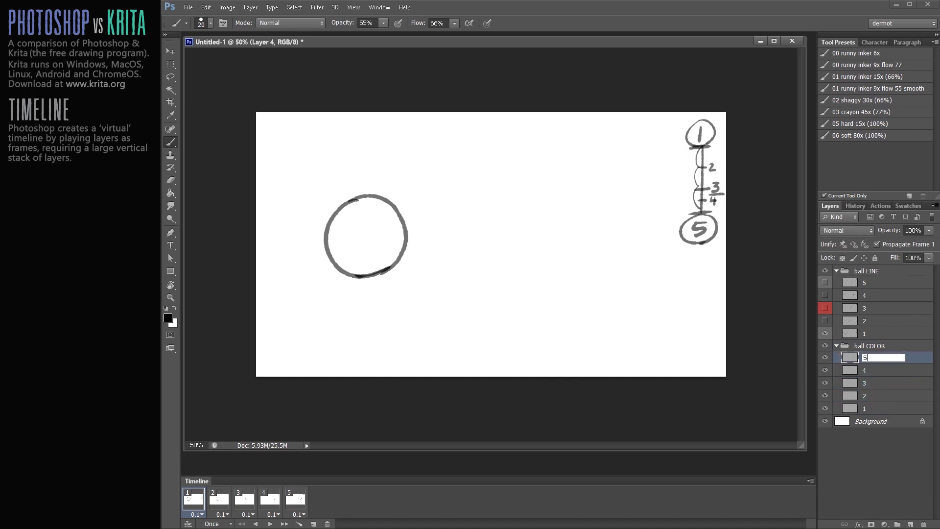
key(Return)
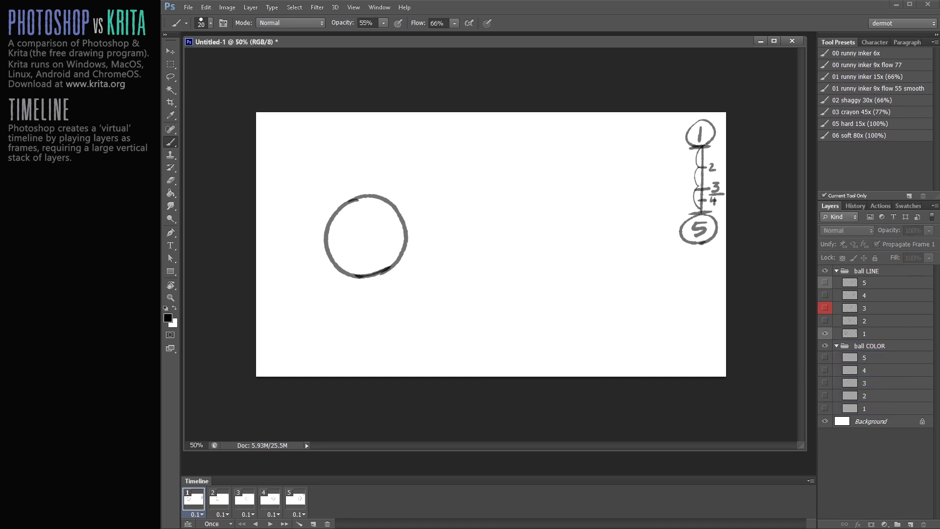
In the ball COLOR group, show only layer 1 in frame 1 and only layer 2 in frame 2.
click(825, 408)
click(219, 498)
click(825, 408)
click(825, 395)
click(244, 499)
Convert the Background into a regular layer named Layer 0 and hide it so the canvas is transparent.
click(872, 421)
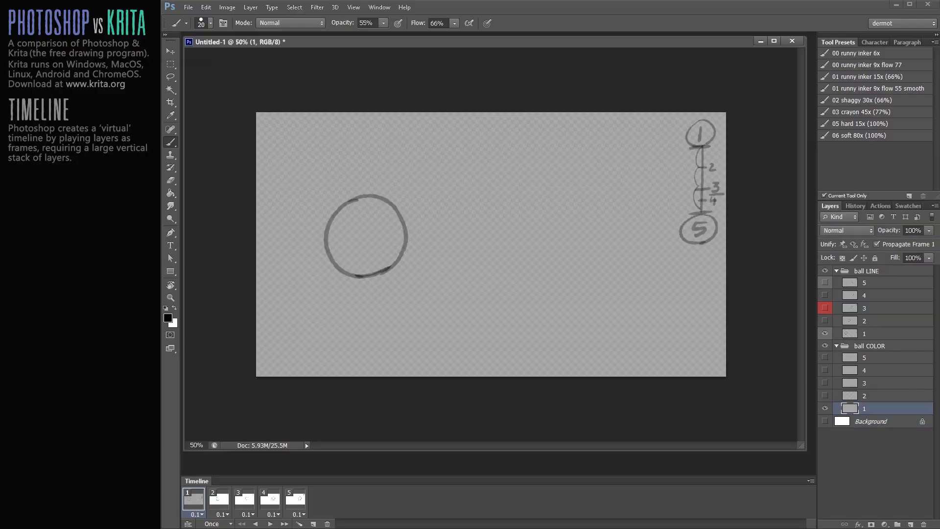
click(842, 421)
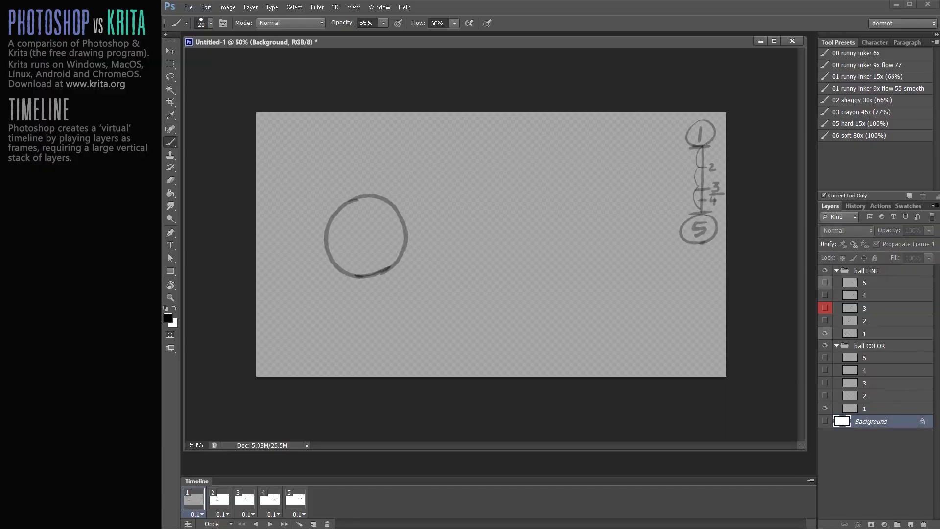
double_click(842, 421)
key(Return)
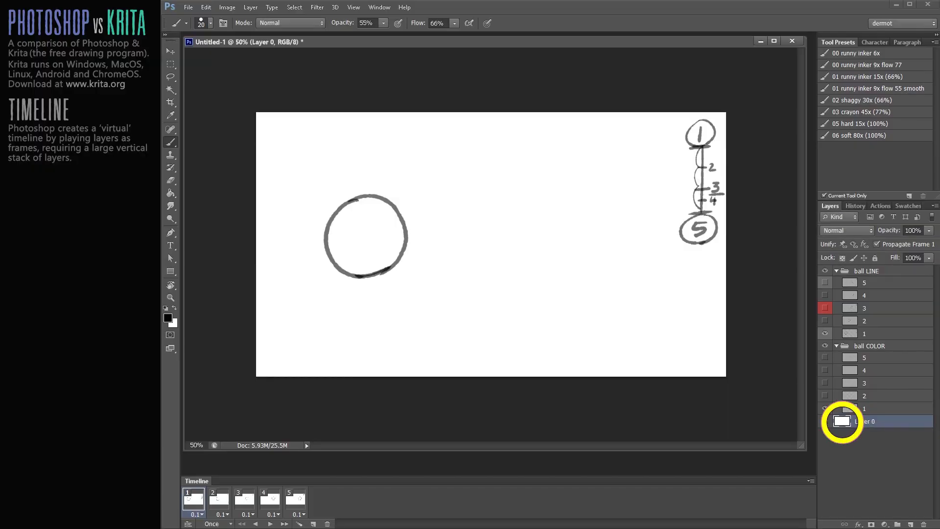
click(825, 421)
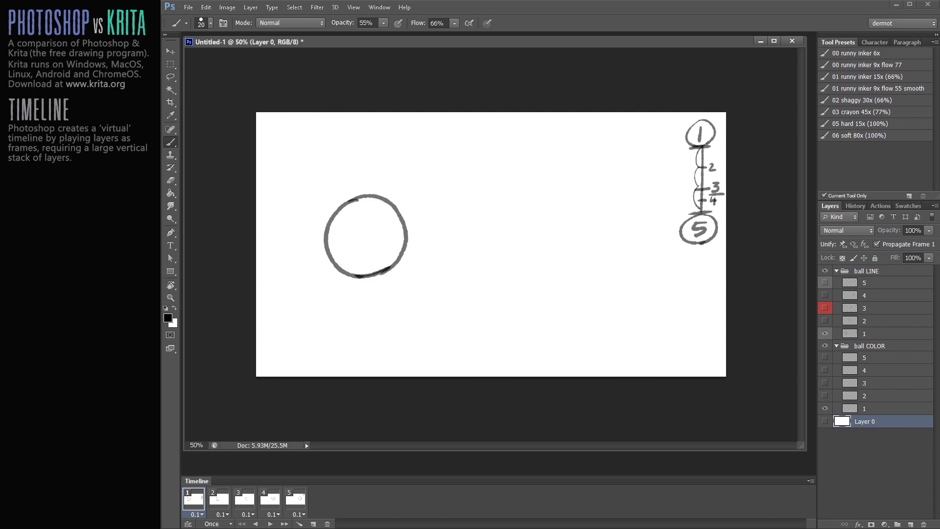
key(space)
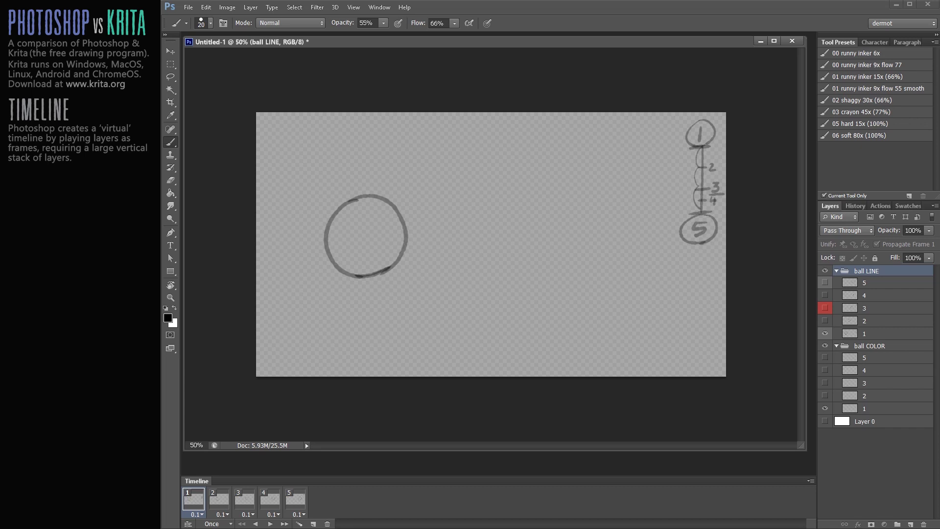
On ball COLOR layer 1, paint the inside of frame 1's ball white with the 05 hard brush enlarged to 90.
click(882, 408)
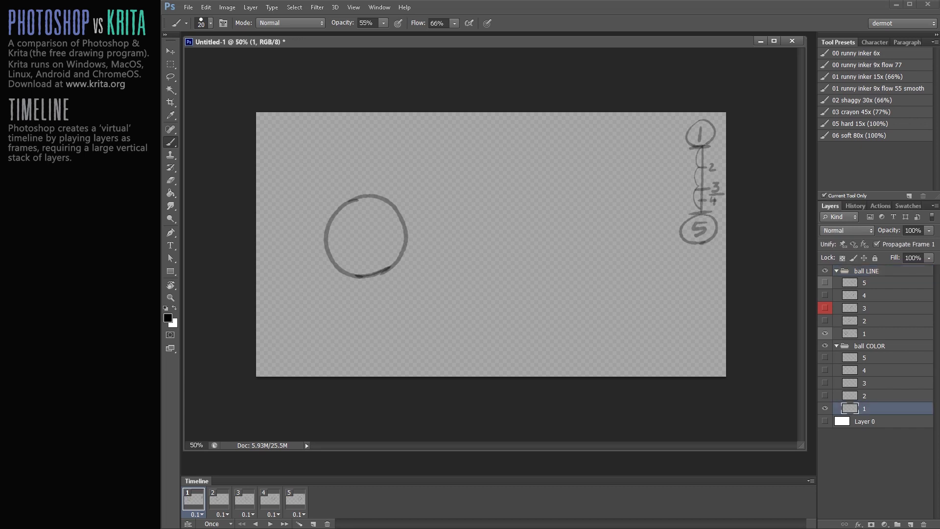
click(874, 124)
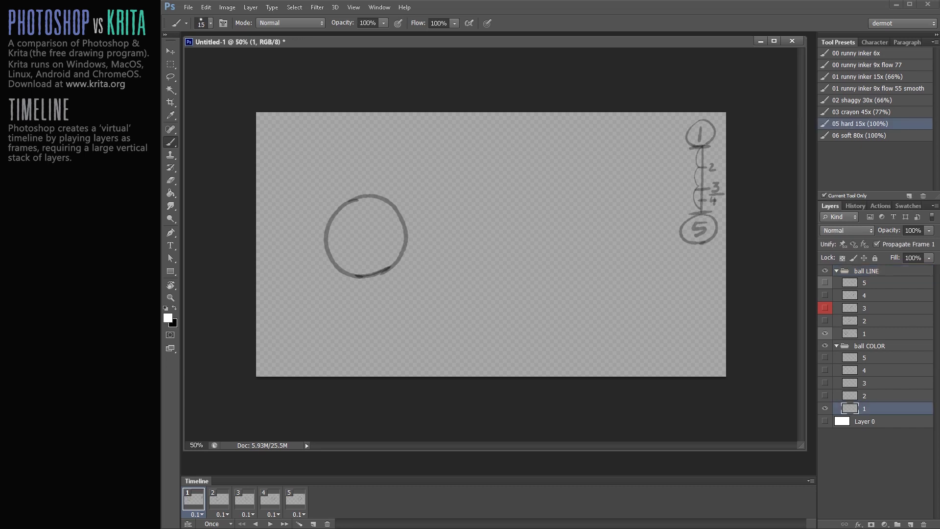
key(bracketright)
key(bracketright)
key(bracketright)
drag(367, 203, 378, 239)
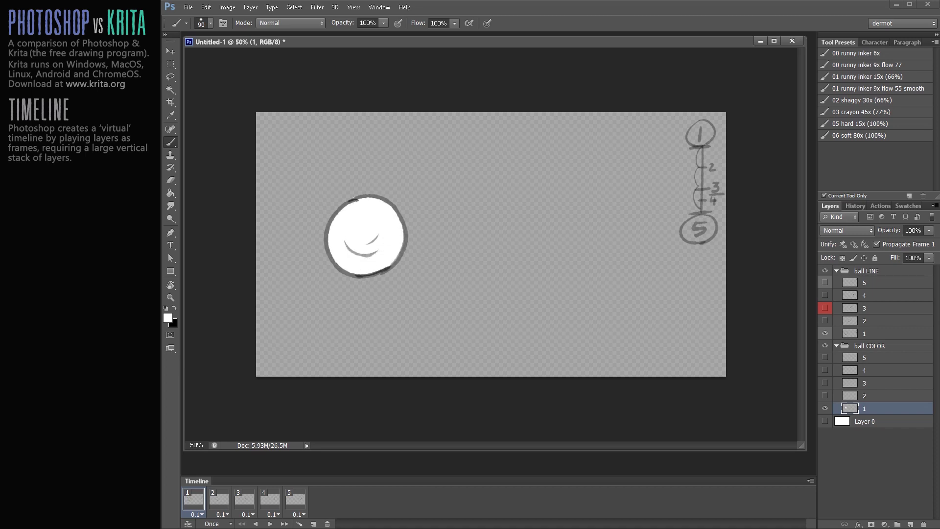
Paint the balls in frames 2, 3 and 4 white on the matching ball COLOR layers.
key(space)
click(882, 396)
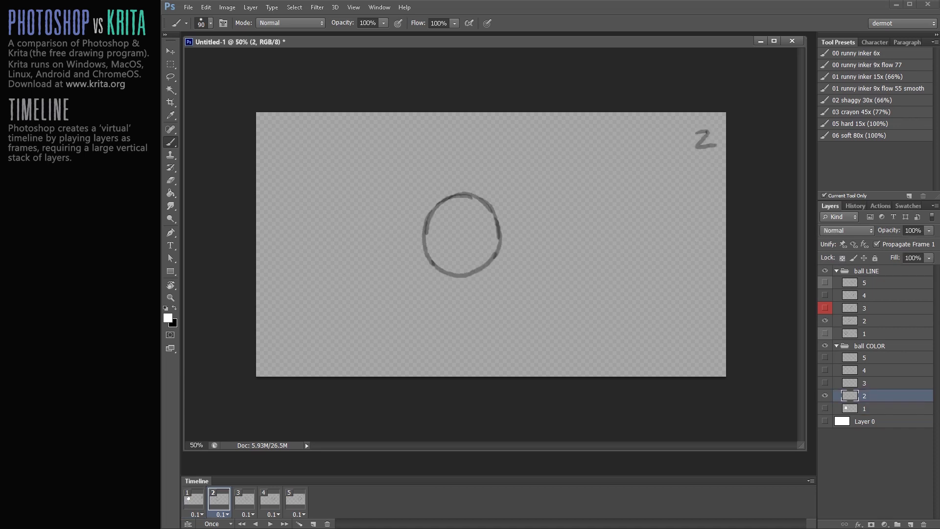
drag(456, 211, 465, 255)
key(Right)
click(881, 383)
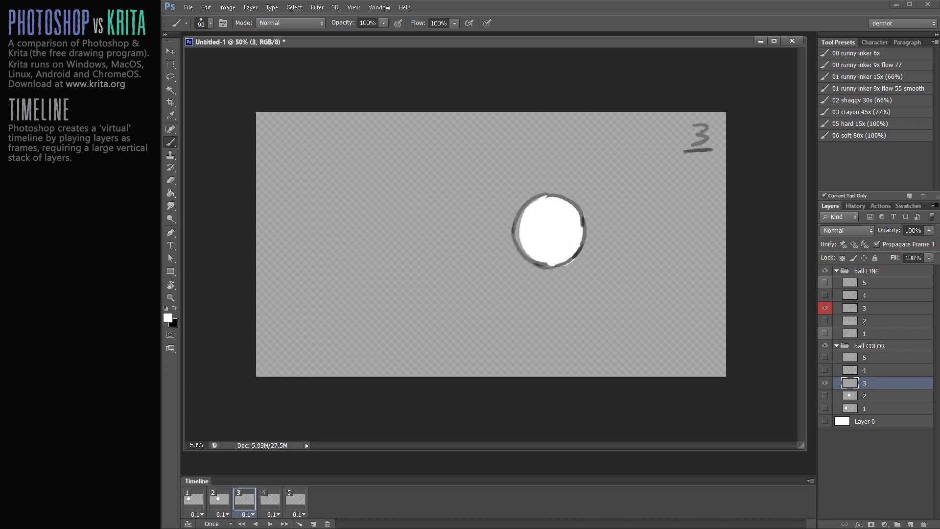
key(Right)
click(881, 370)
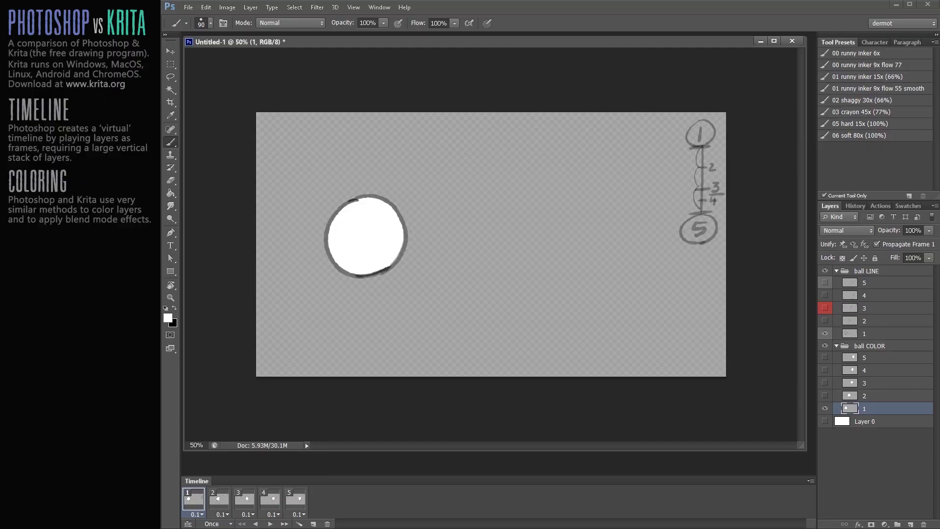
Try a red Color Overlay (#d82222) on layer 1 of the ball COLOR group.
right_click(881, 407)
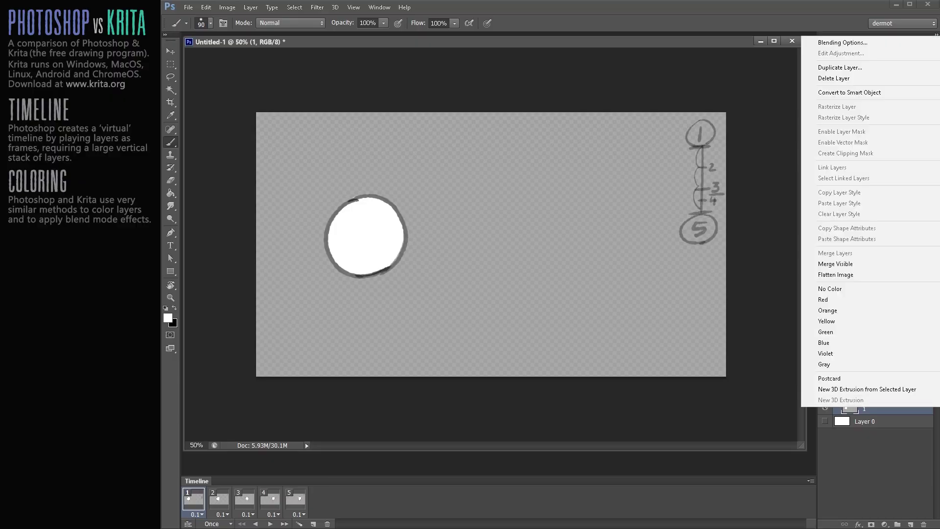
click(832, 43)
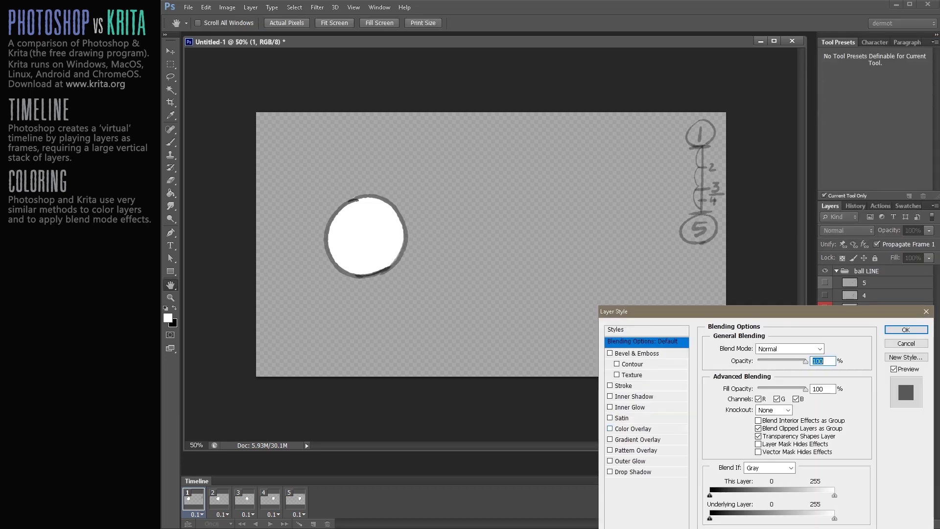
click(632, 428)
click(829, 348)
click(770, 351)
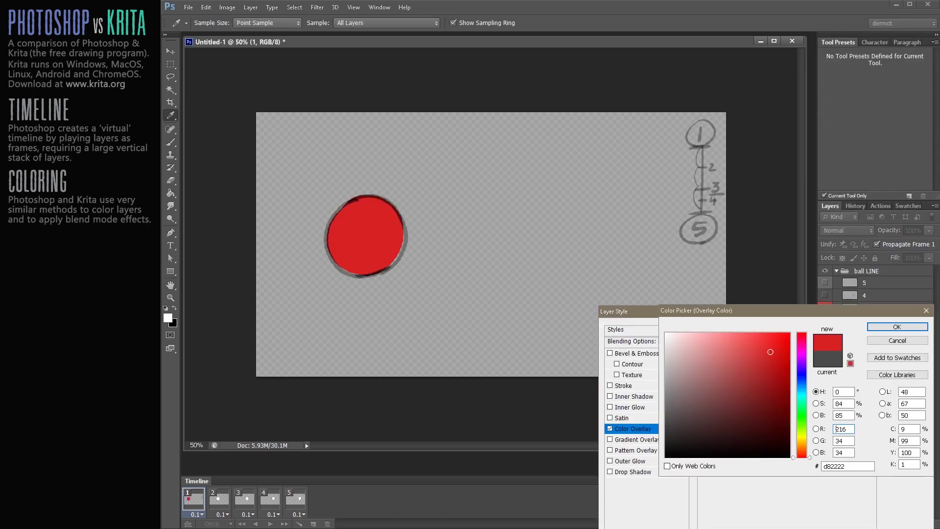
click(897, 326)
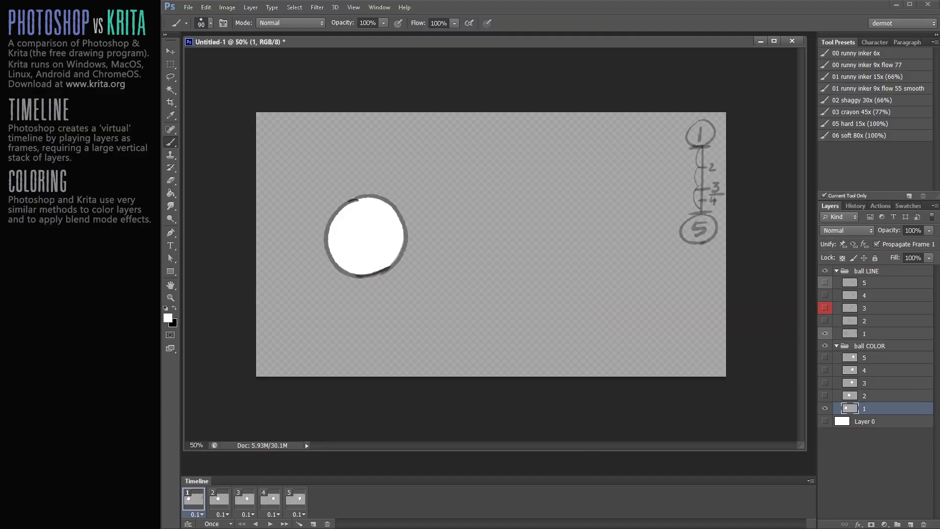
Apply a saturated blue Color Overlay to the whole ball COLOR group so it colors the ball in all five frames.
click(869, 346)
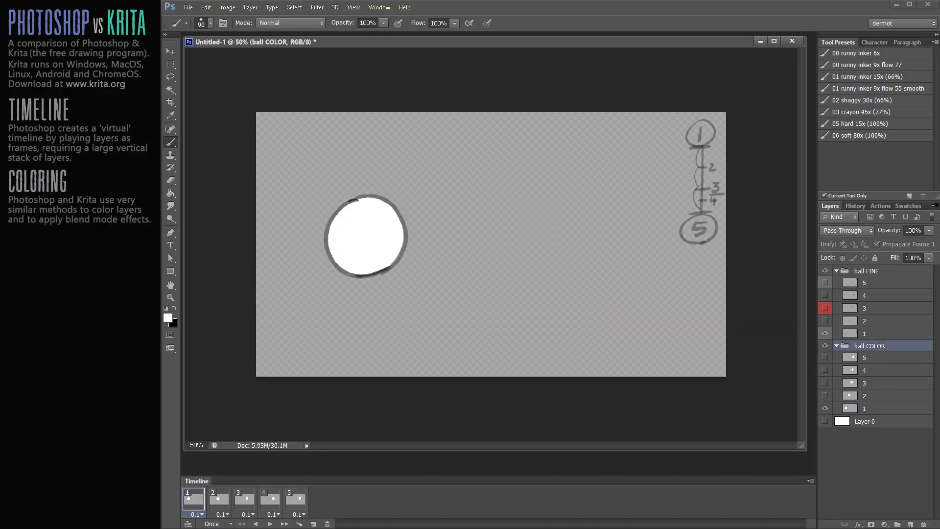
right_click(869, 346)
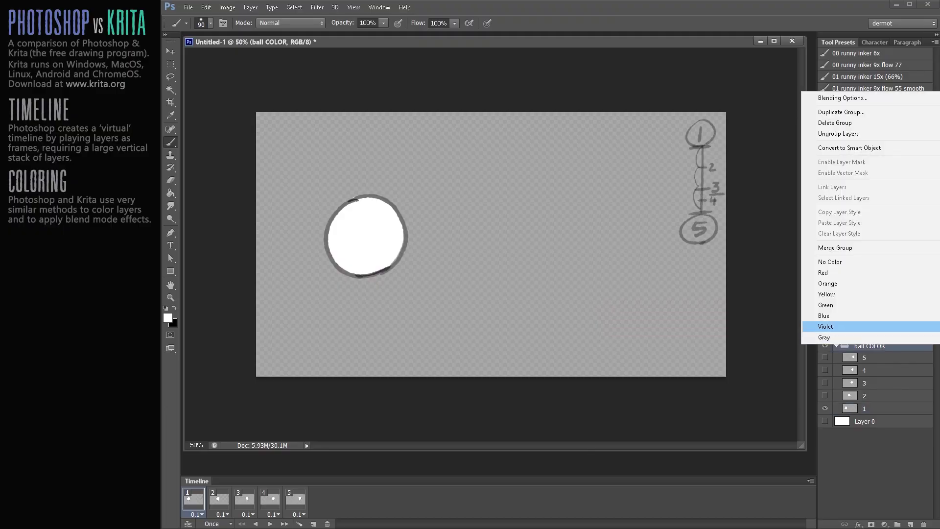
click(870, 98)
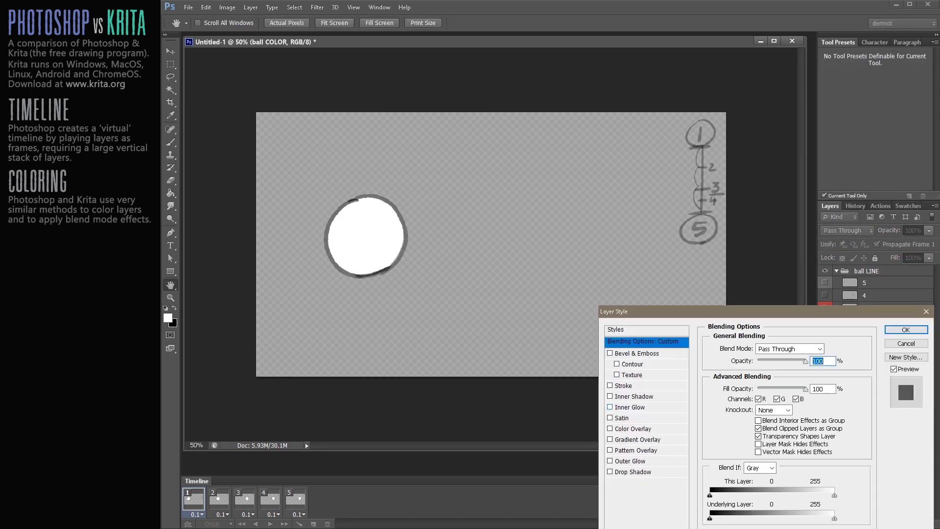
click(632, 429)
click(829, 348)
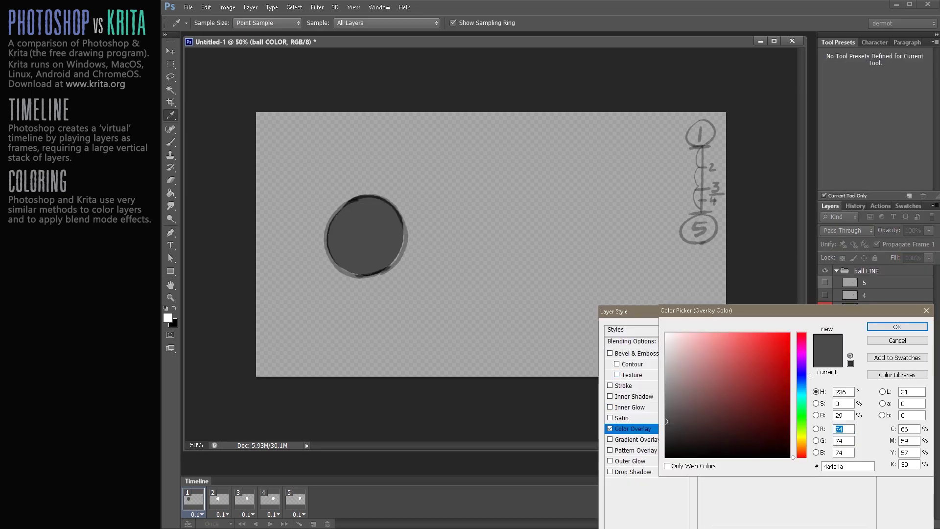
drag(801, 376, 801, 376)
drag(783, 343, 783, 346)
click(897, 327)
click(899, 329)
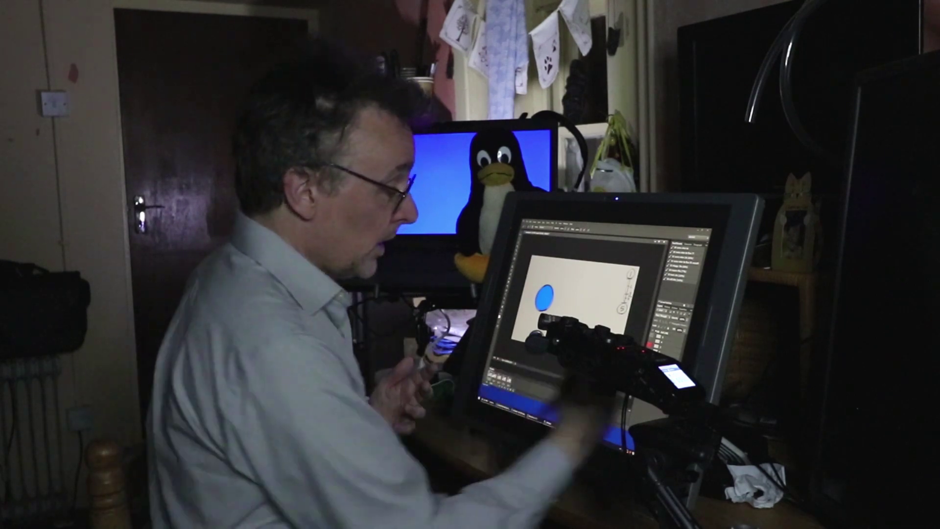
click(850, 356)
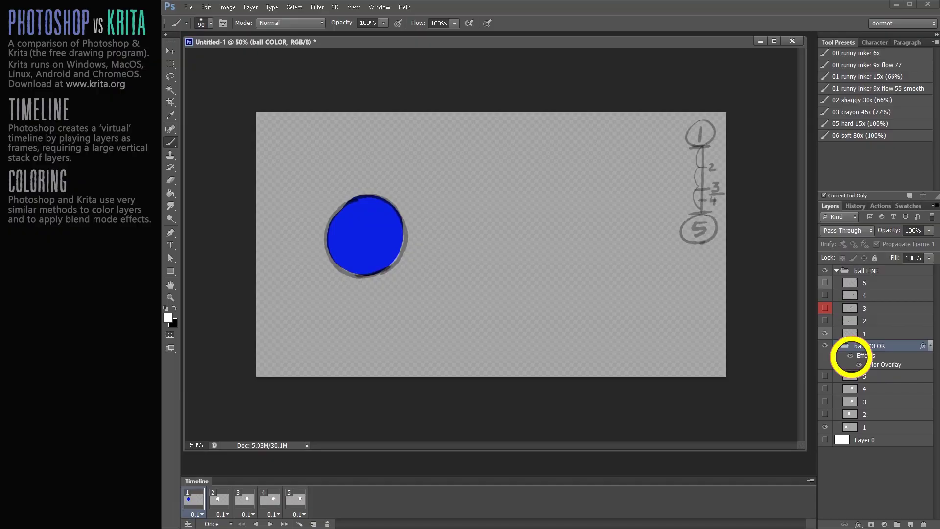
key(ctrl+z)
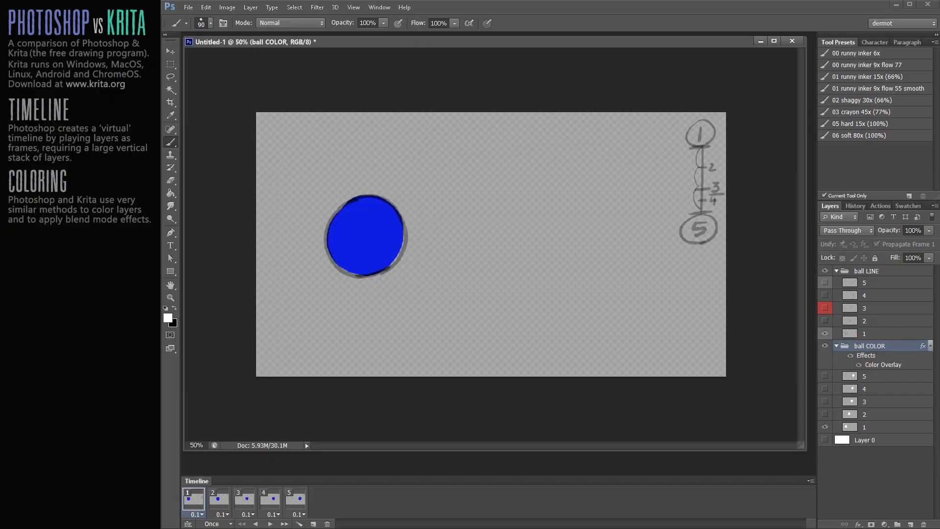
Preview the animation and change the ball COLOR group's Color Overlay to green (#33a844).
key(space)
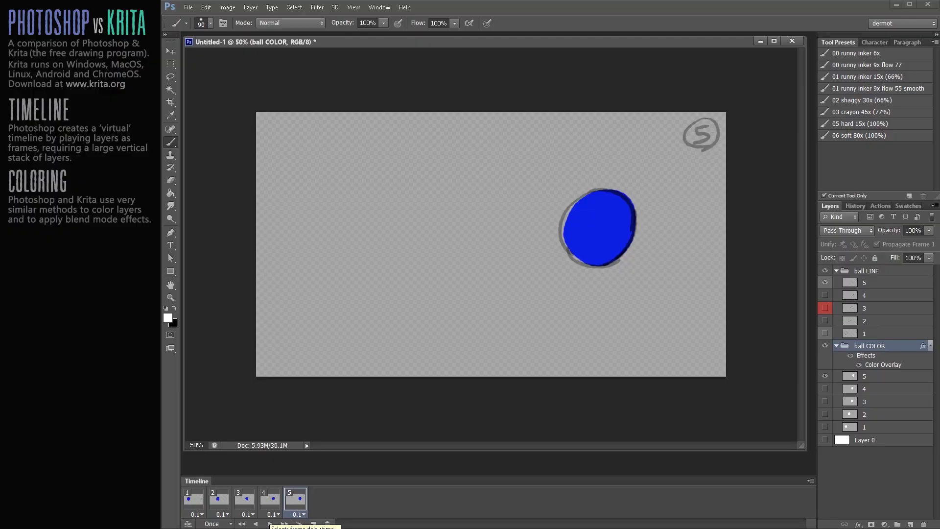
click(270, 524)
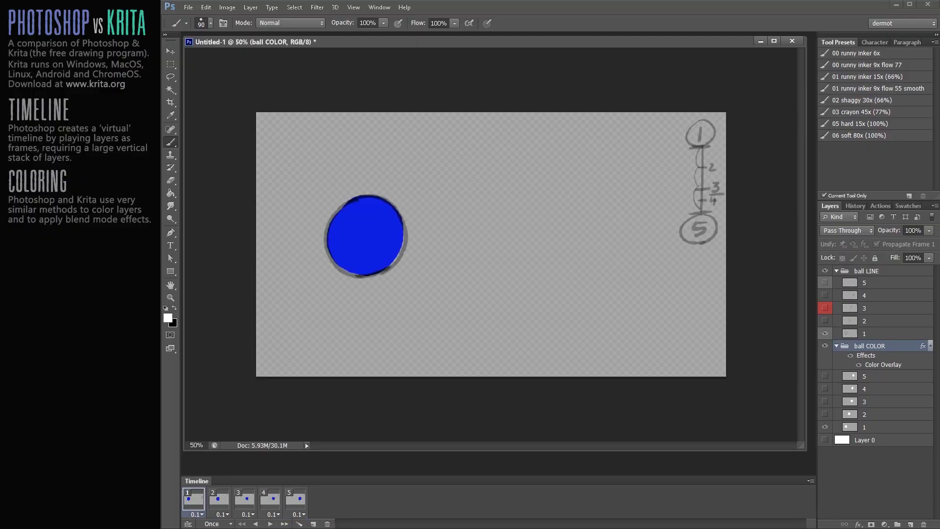
double_click(883, 364)
click(830, 348)
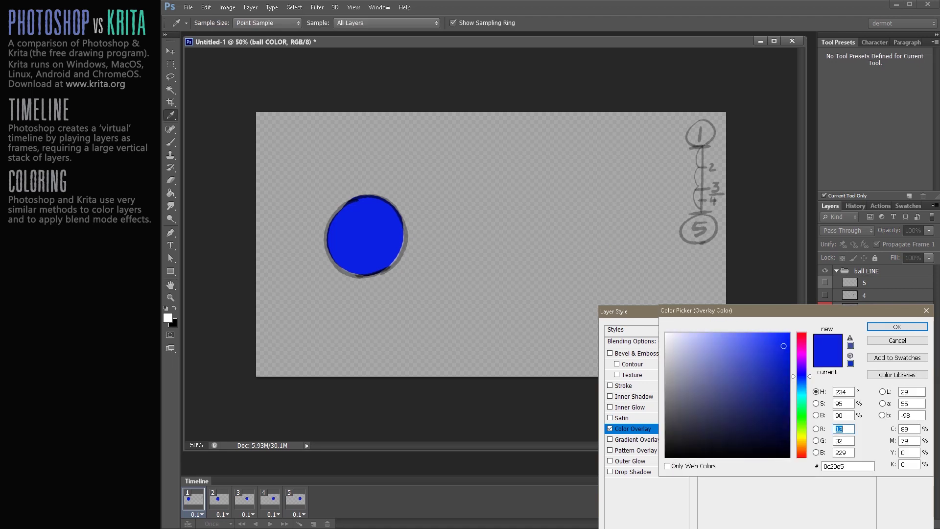
click(801, 413)
click(767, 353)
click(752, 373)
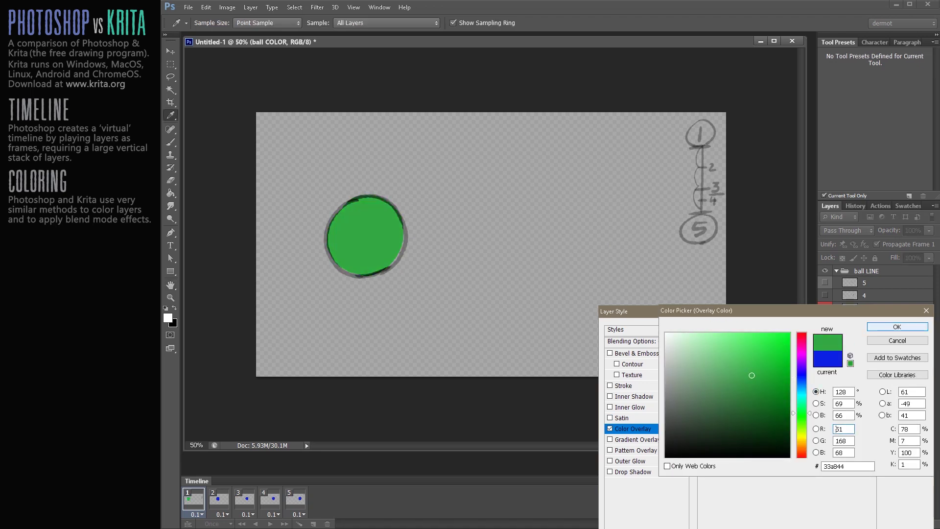
click(897, 327)
click(898, 328)
Show the white background Layer 0 in the frames and play the animation against it.
click(825, 440)
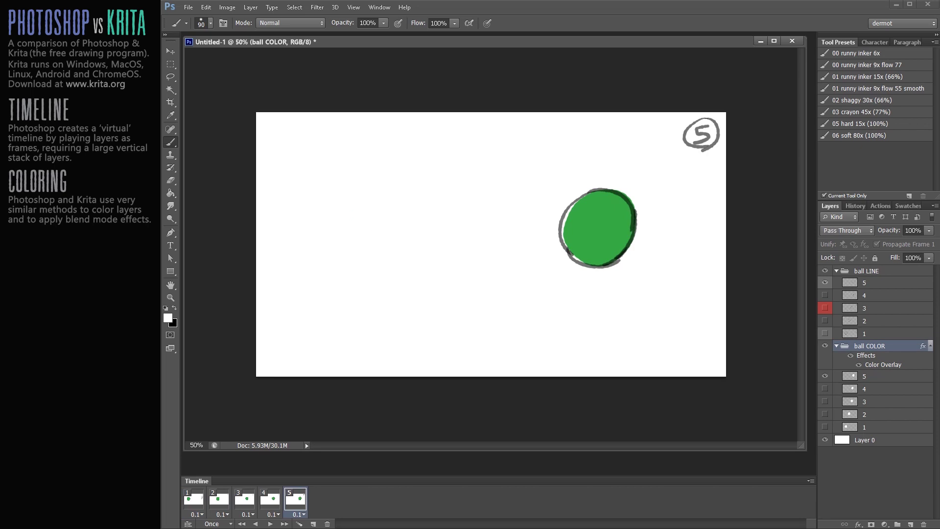
key(space)
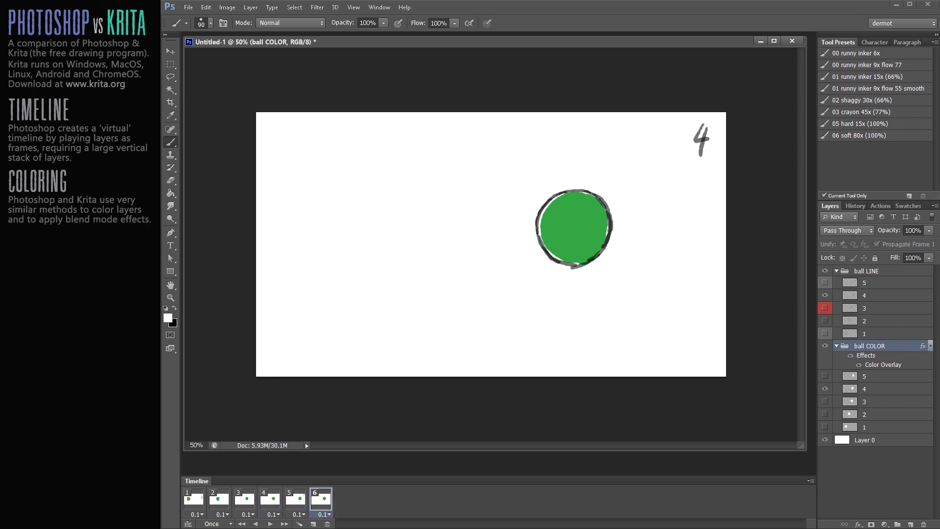
Copy frames 3, 2 and 1 to the end of the timeline in that order so the ball travels back, and play it.
click(244, 499)
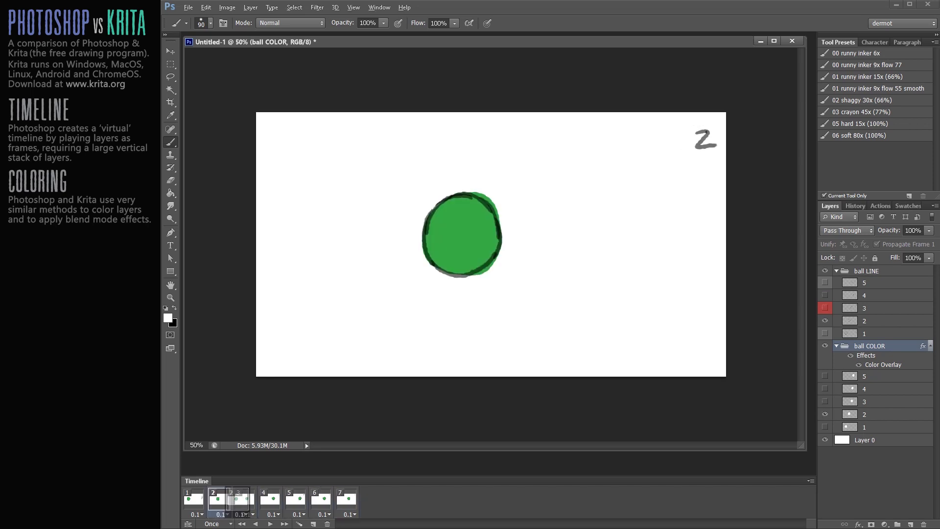
drag(237, 501, 371, 500)
key(space)
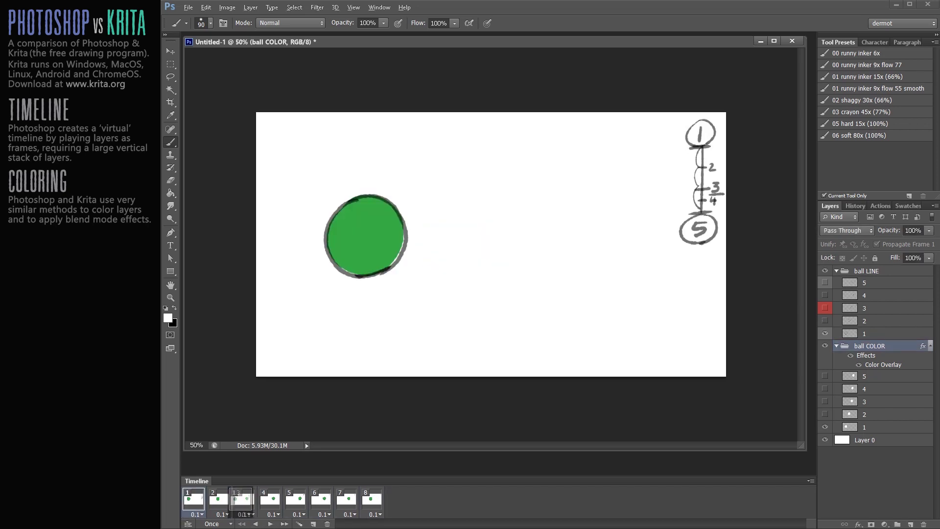
drag(194, 501, 397, 500)
key(space)
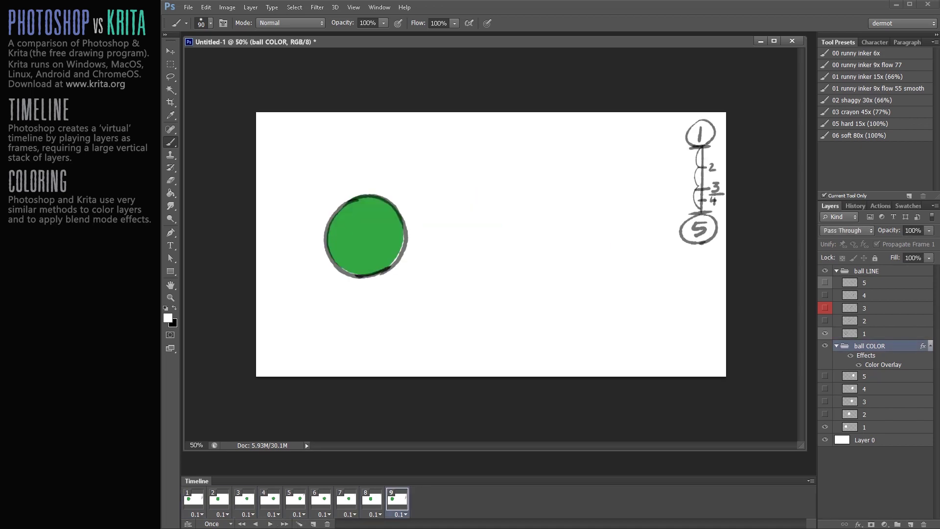
Change the timeline's looping option and play the nine-frame ball animation.
click(211, 524)
click(215, 505)
key(space)
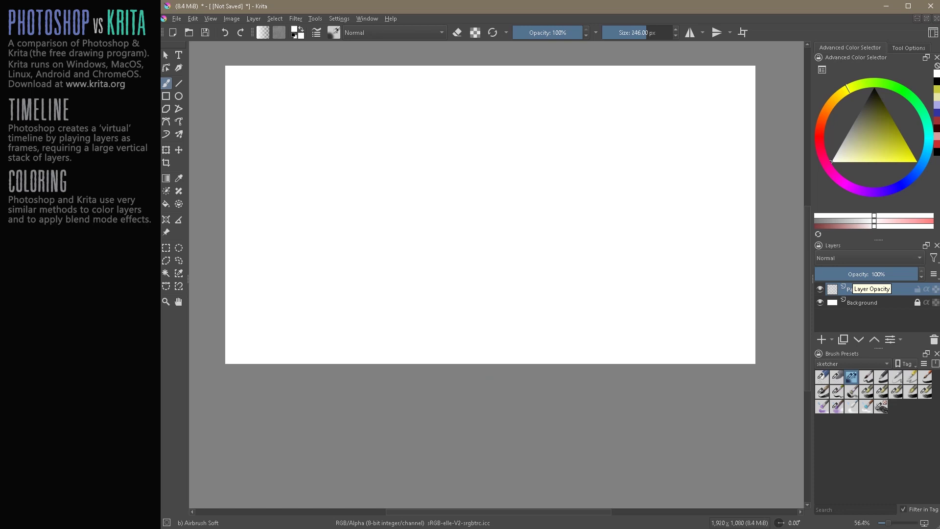
Switch to Krita and show the Animation Timeline docker.
mouse_move(338, 19)
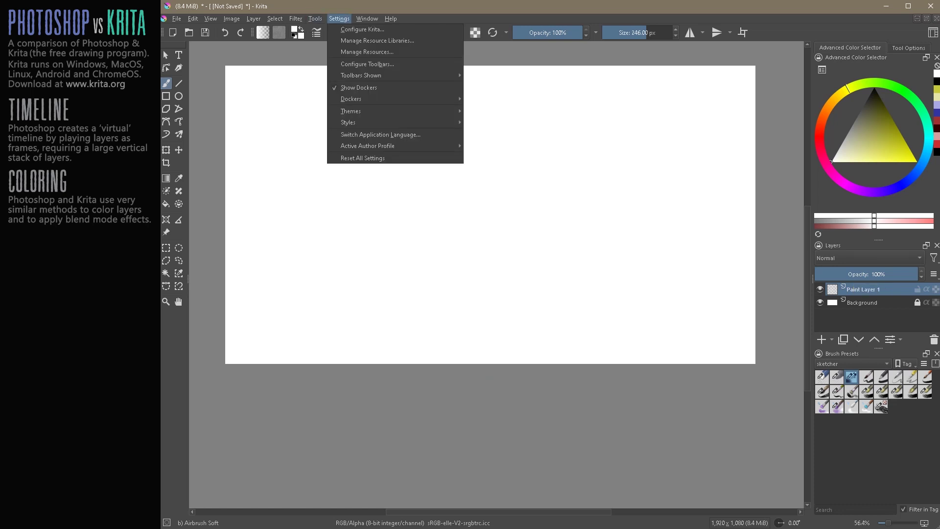
key(Left)
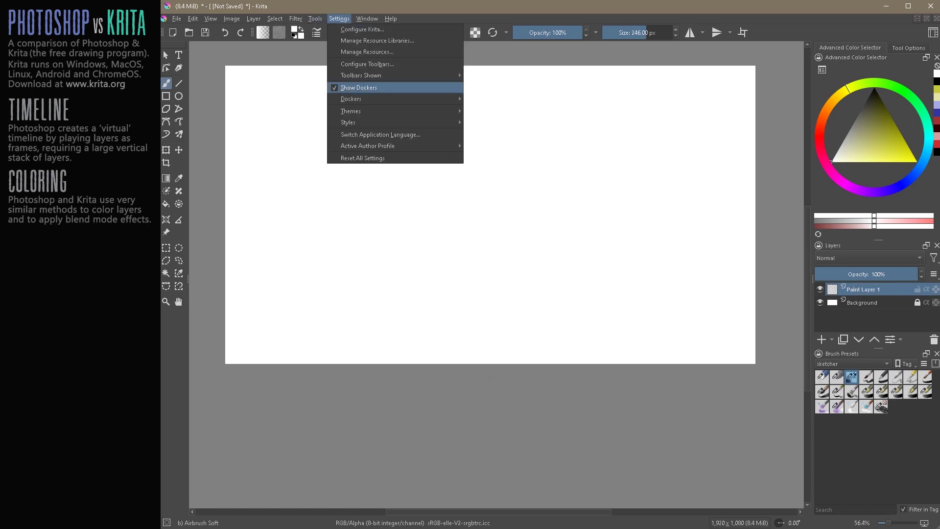
mouse_move(350, 98)
key(Right)
key(Down)
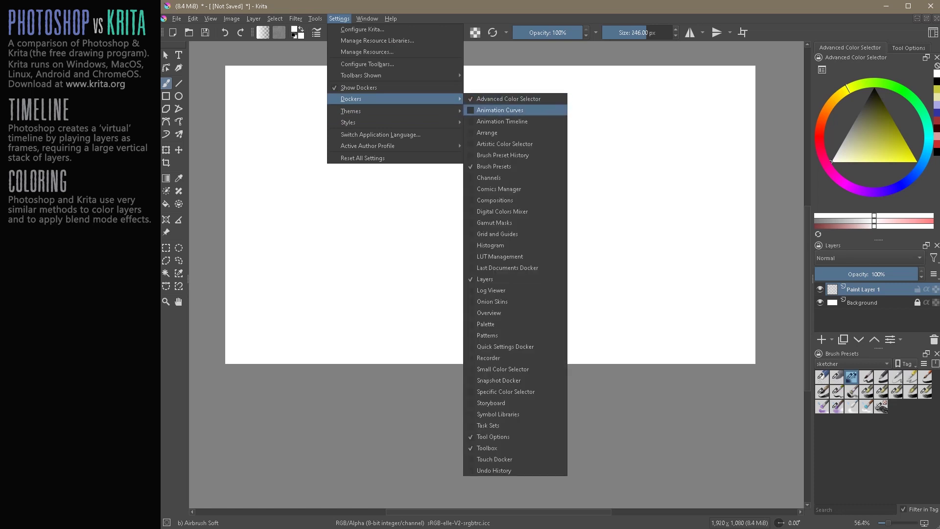
key(Down)
key(Return)
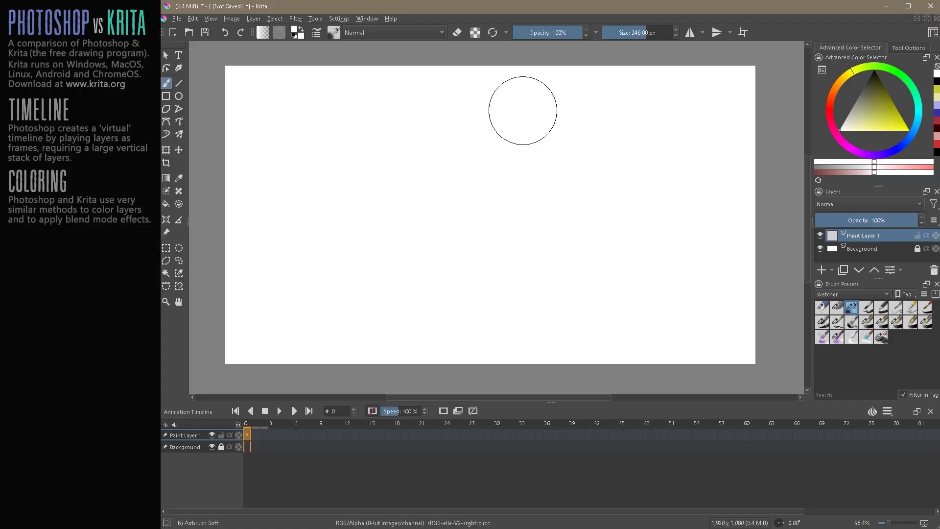
Rename Paint Layer 1 as "ball LINE".
key(F2)
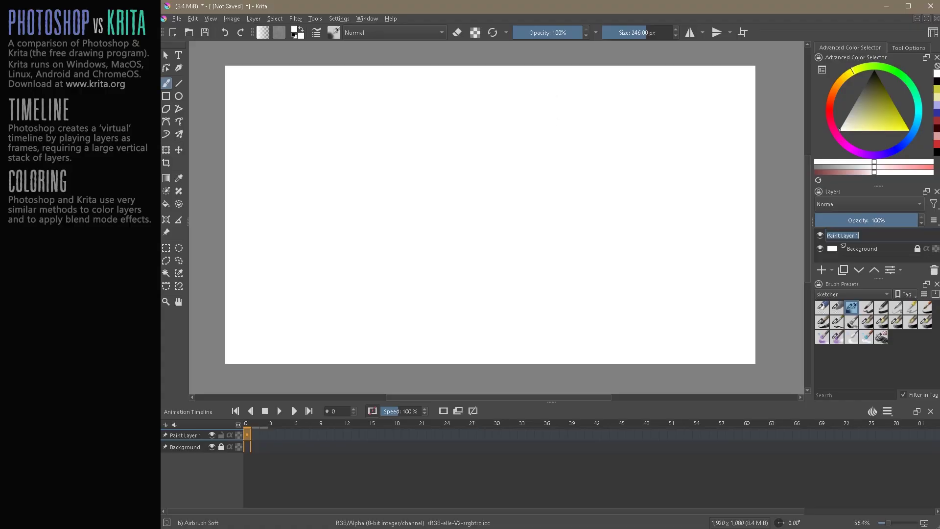
text(ball LINE)
key(Return)
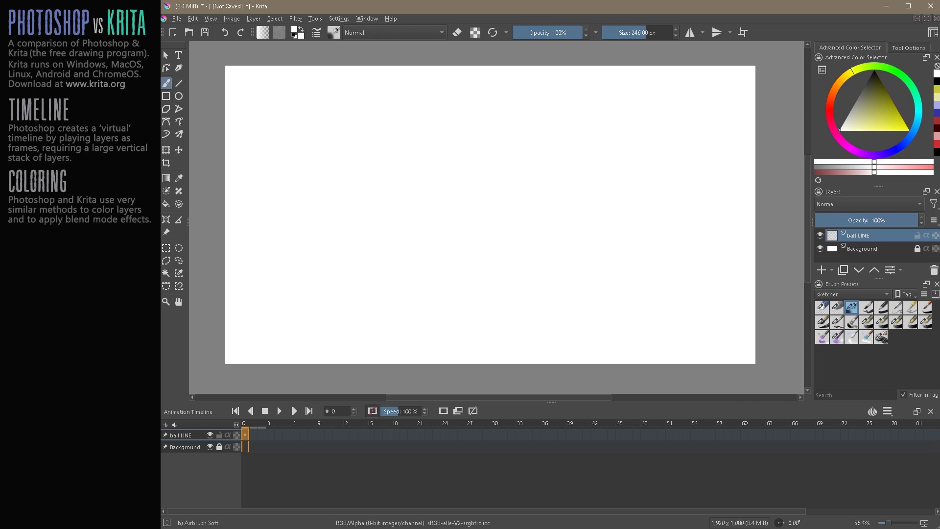
With the waxy pencil at 20 px, draw the starting ball and a timing chart numbered 1 to 5 on ball LINE.
key(])
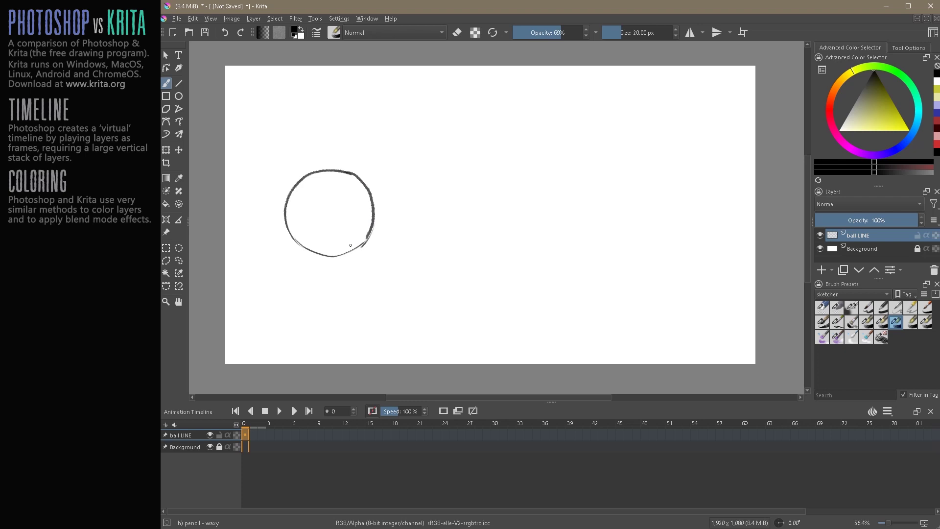
drag(729, 82, 727, 100)
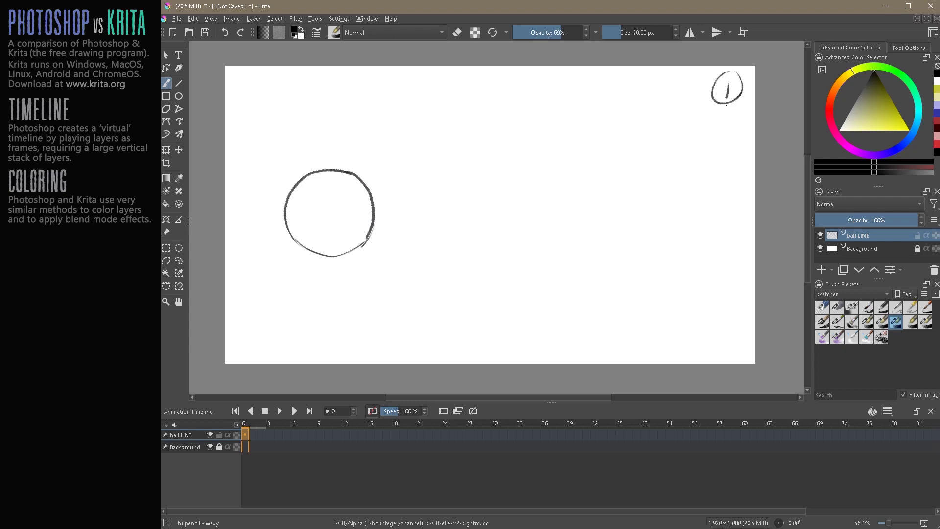
mouse_move(715, 106)
mouse_down()
mouse_move(743, 105)
mouse_move(729, 180)
mouse_up()
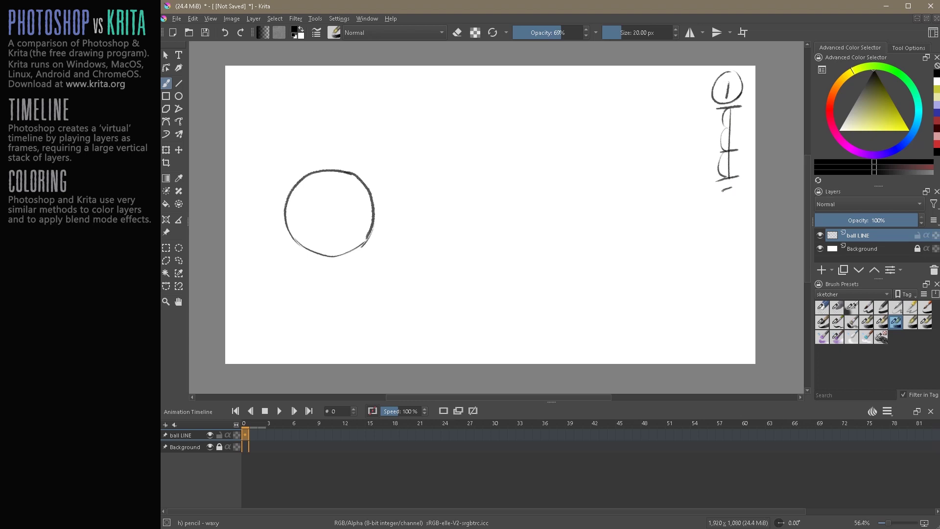
drag(723, 190, 721, 205)
drag(729, 181, 733, 183)
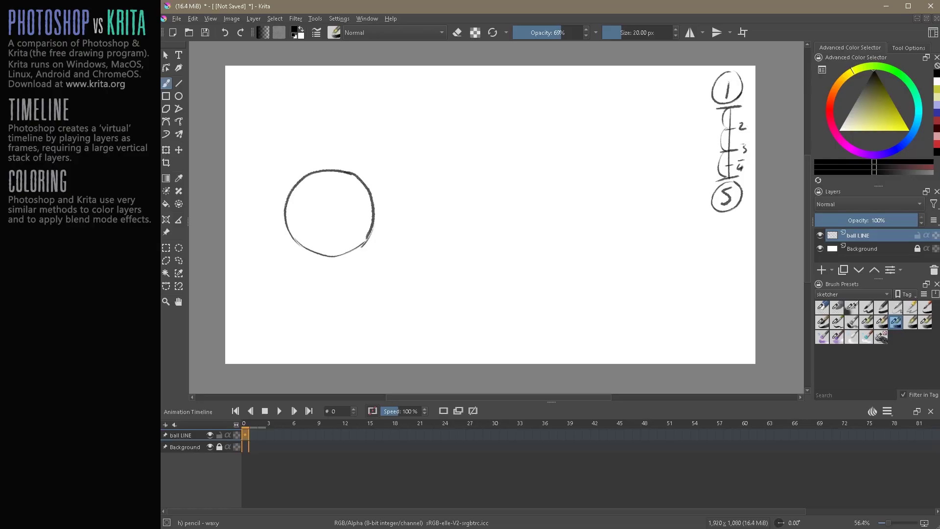
Make ball LINE animated with a keyframe at frame 0 and sketch part of the end ball on a new blank frame 1.
mouse_move(253, 424)
mouse_down()
mouse_move(275, 424)
mouse_move(245, 424)
mouse_up()
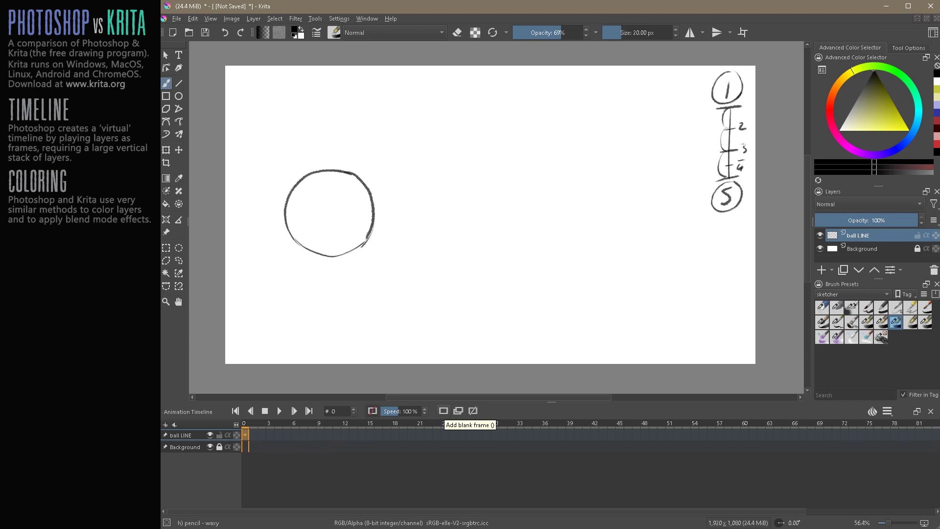
click(443, 410)
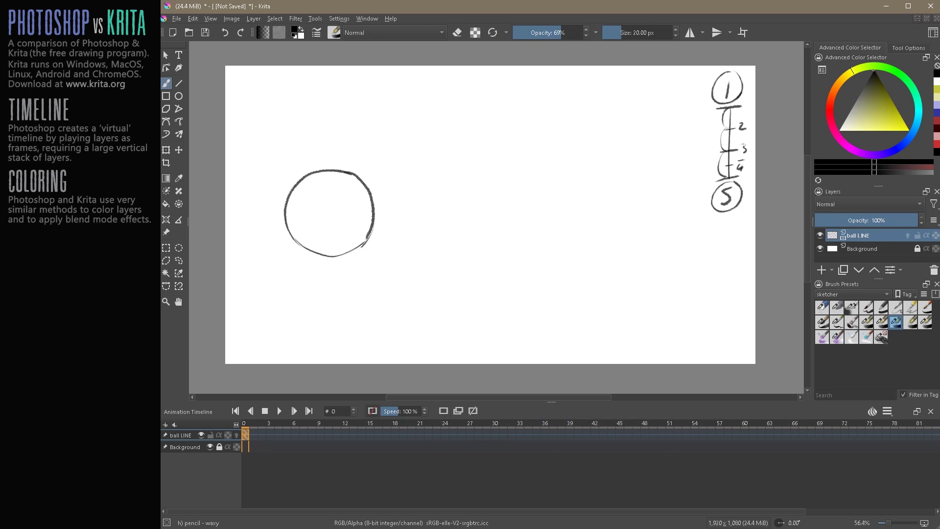
click(253, 435)
mouse_move(580, 202)
mouse_down()
mouse_move(607, 169)
mouse_move(637, 174)
mouse_move(659, 208)
mouse_up()
drag(590, 234, 609, 249)
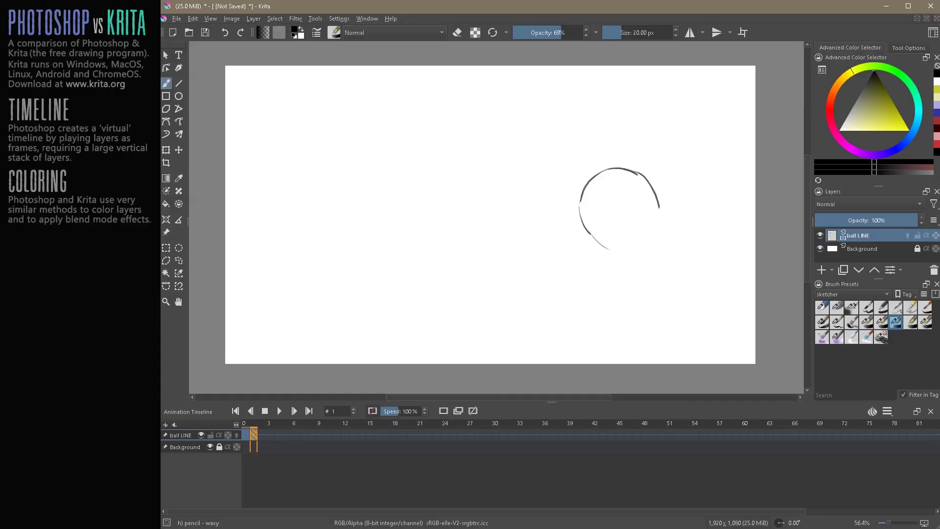
Turn on onion skins for ball LINE, close the end ball's outline, and label the drawing with a circled 5 and END.
click(237, 434)
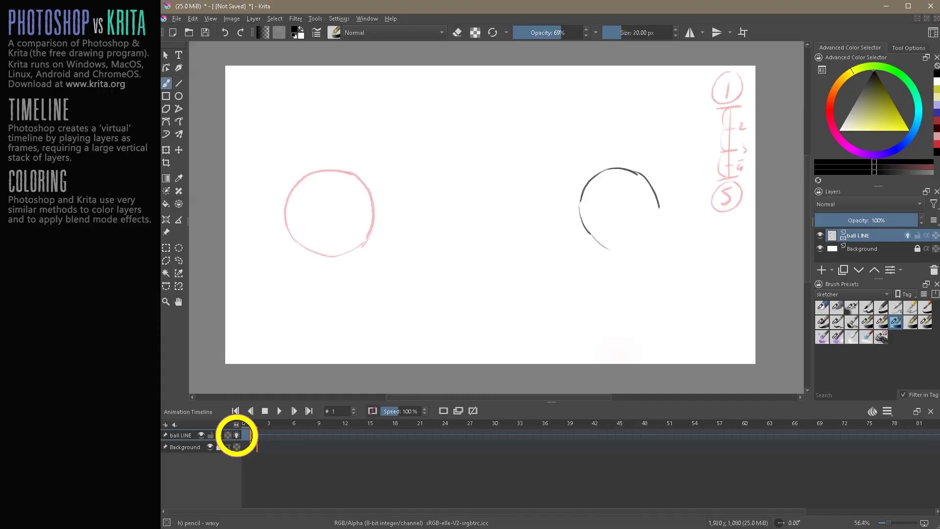
drag(590, 237, 623, 252)
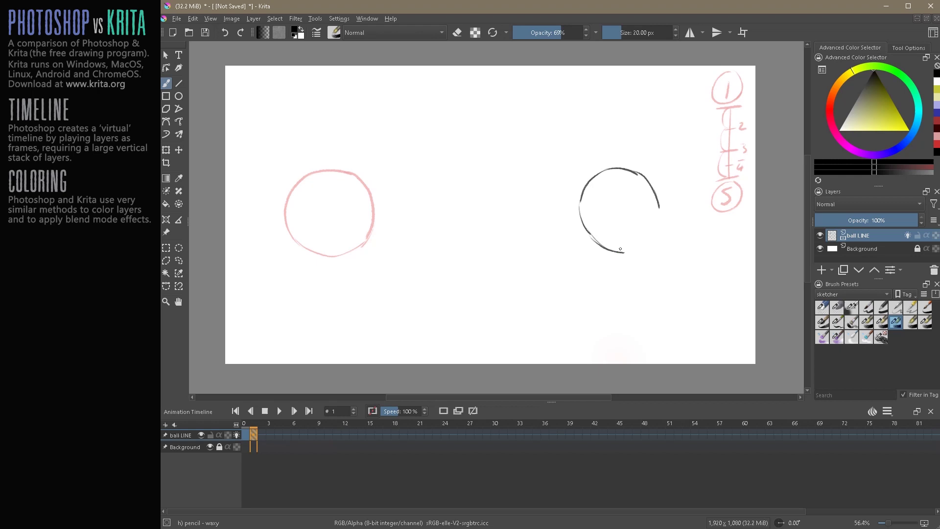
drag(661, 208, 637, 242)
drag(722, 90, 718, 99)
mouse_move(732, 71)
mouse_down()
mouse_move(705, 87)
mouse_move(723, 70)
mouse_up()
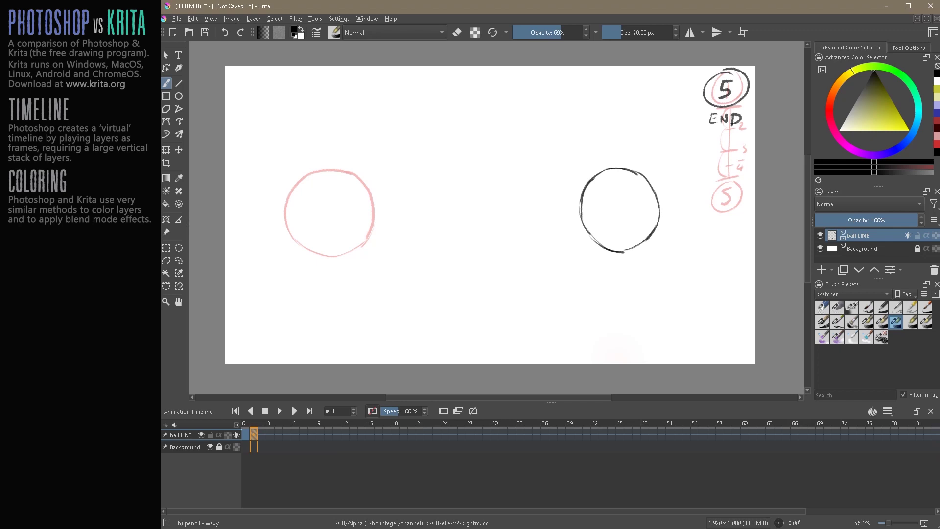
Move the end drawing to frame 2 and draw the breakdown ball on a blank frame 1, labelled with an underlined 3.
click(261, 434)
click(253, 434)
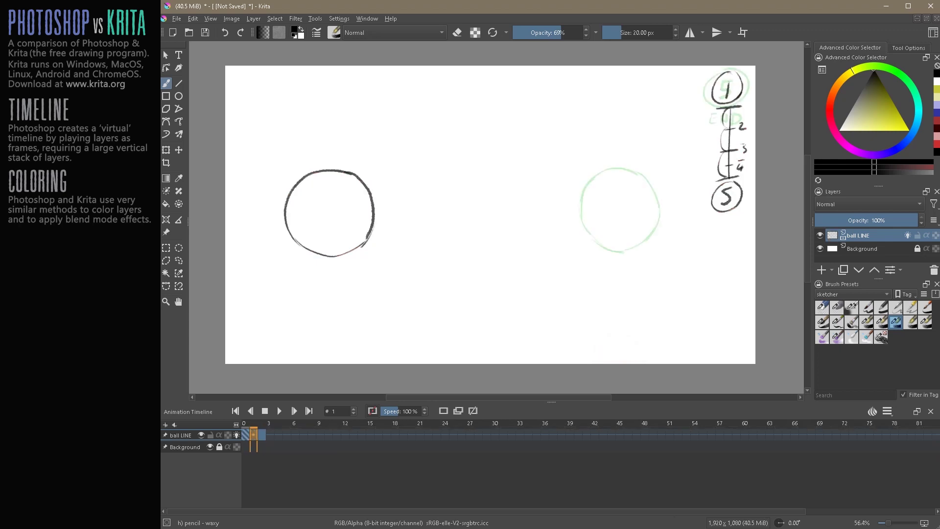
drag(510, 174, 511, 173)
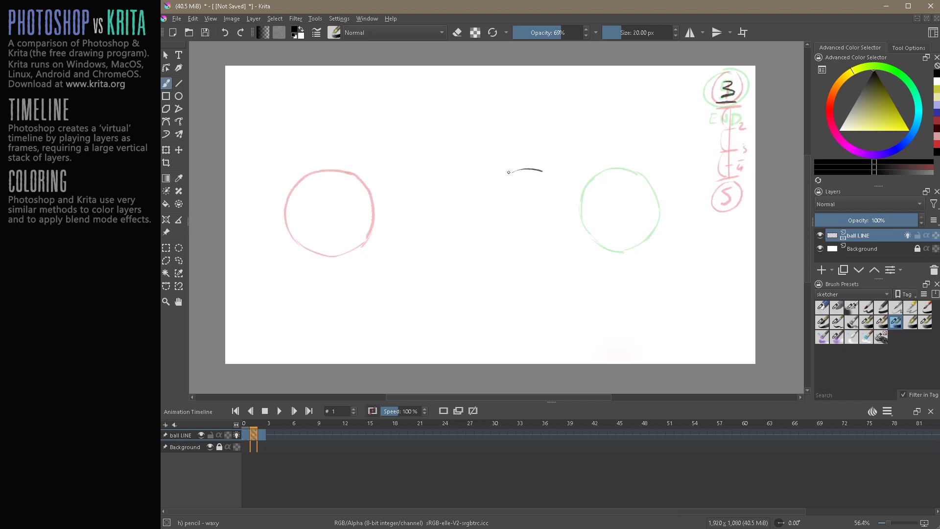
mouse_move(509, 173)
mouse_down()
mouse_move(493, 189)
mouse_move(500, 233)
mouse_up()
drag(533, 168, 561, 180)
drag(501, 233, 547, 252)
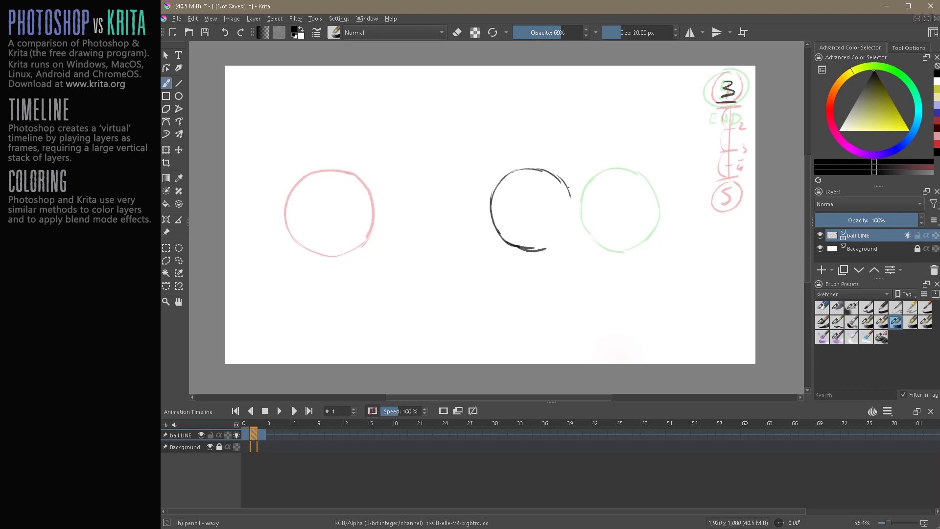
mouse_move(569, 194)
mouse_down()
mouse_move(562, 229)
mouse_move(539, 251)
mouse_up()
Shift drawings 3 and 5 to frames 2 and 3, and draw ball 2 on a blank frame 1 between balls 1 and 3.
click(261, 435)
drag(262, 435, 270, 435)
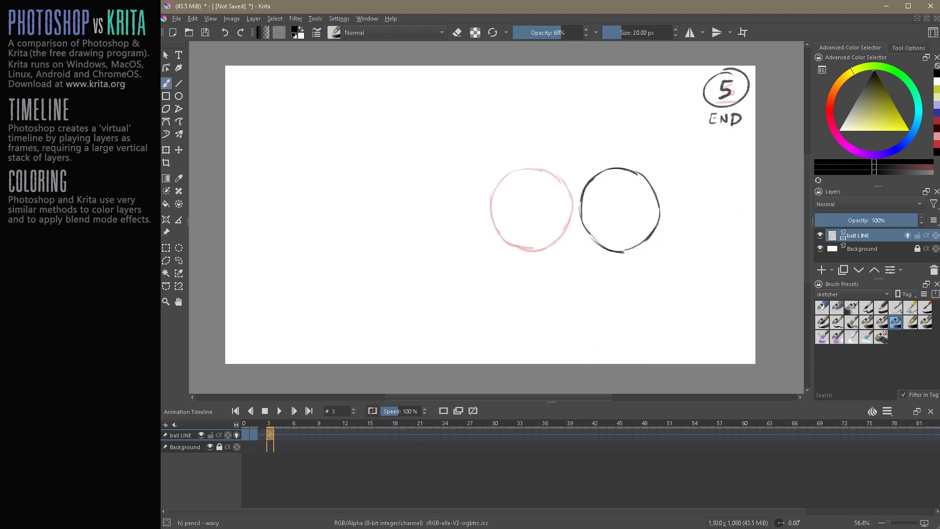
key(comma)
key(comma)
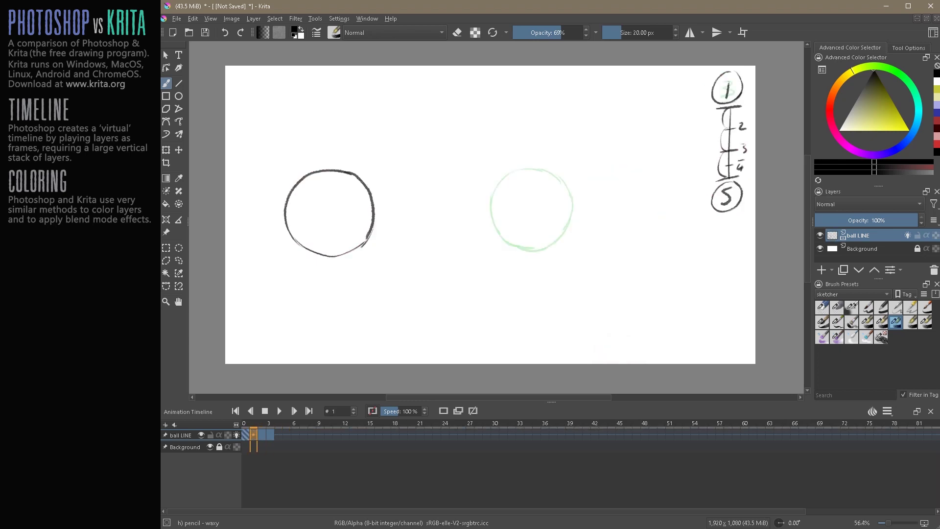
key(Insert)
mouse_move(416, 169)
mouse_down()
mouse_move(391, 191)
mouse_move(388, 218)
mouse_move(450, 177)
mouse_up()
drag(387, 212, 430, 250)
mouse_move(440, 169)
mouse_down()
mouse_move(451, 171)
mouse_move(424, 253)
mouse_up()
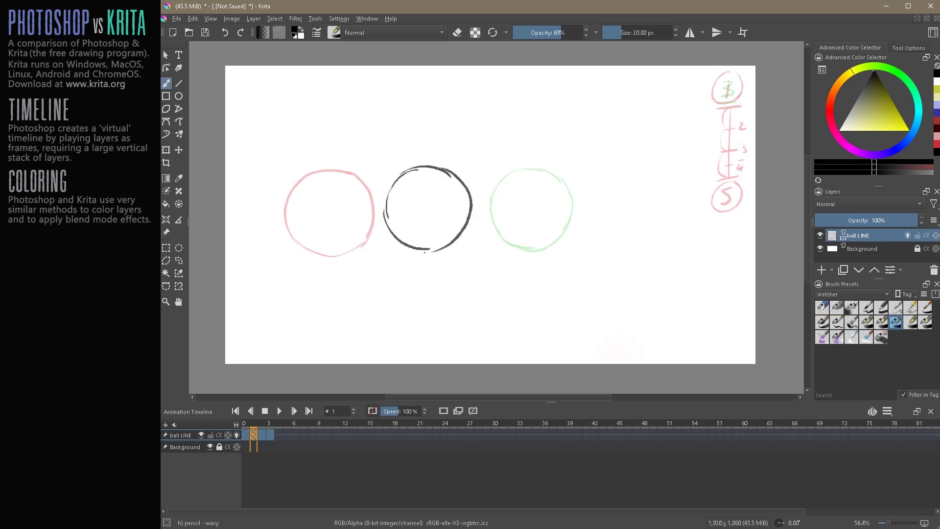
Insert a blank frame 3 ahead of the end drawing and draw ball 4 overlapping balls 3 and 5.
key(period)
key(period)
key(Insert)
mouse_move(595, 167)
mouse_down()
mouse_move(575, 168)
mouse_move(543, 199)
mouse_move(581, 168)
mouse_move(618, 209)
mouse_up()
mouse_move(546, 223)
mouse_down()
mouse_move(575, 249)
mouse_move(608, 241)
mouse_up()
drag(618, 210, 602, 244)
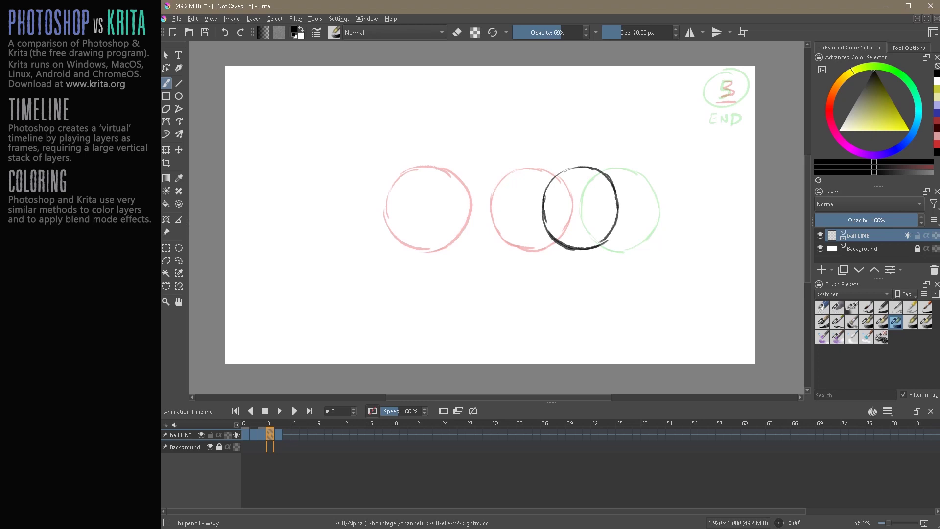
Return to frame 0 and set the animation's clip end to frame 10.
key(comma)
key(comma)
key(comma)
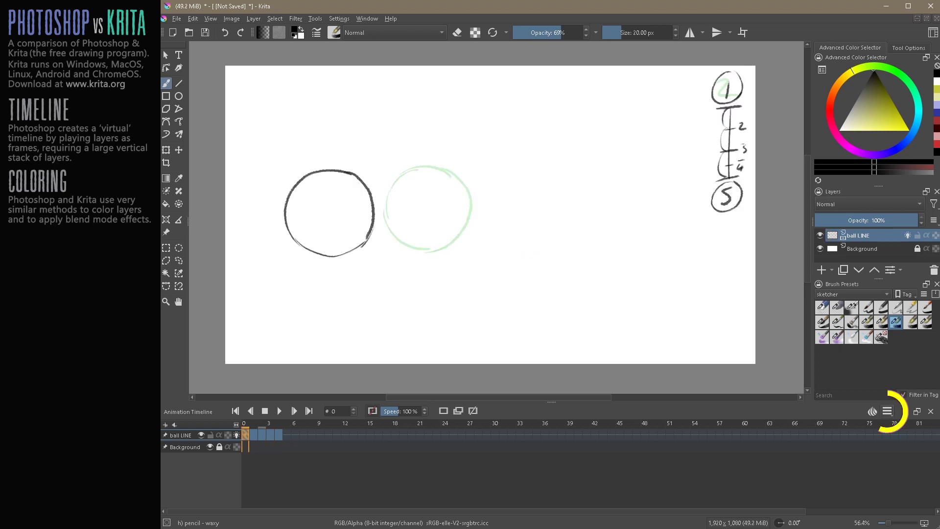
click(887, 411)
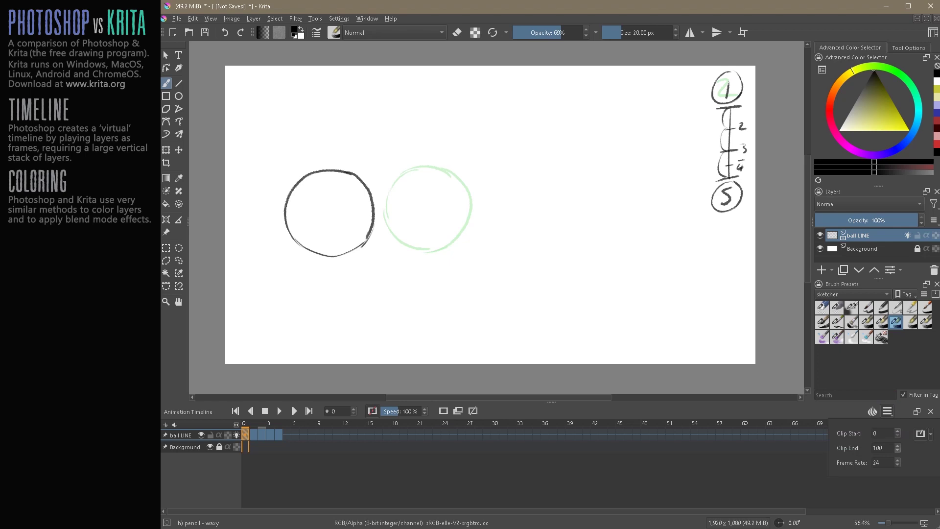
triple_click(897, 451)
text(10)
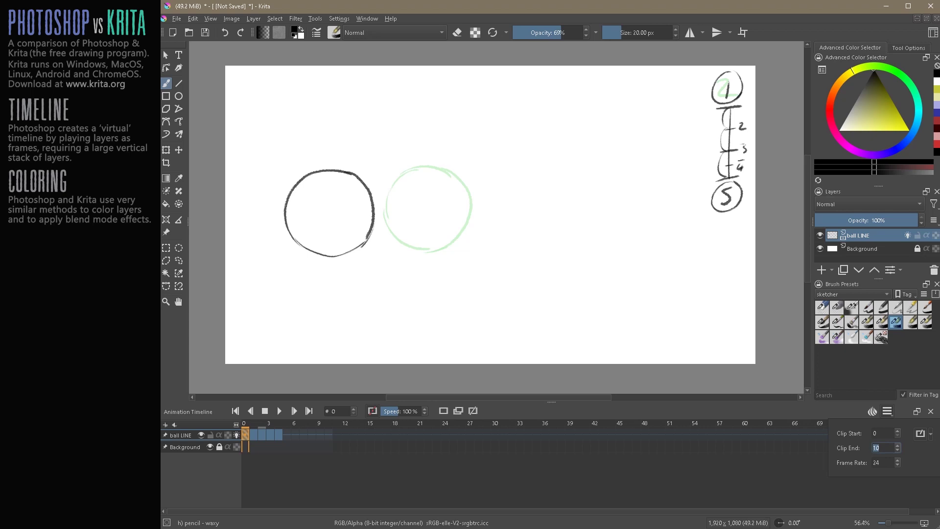
click(270, 434)
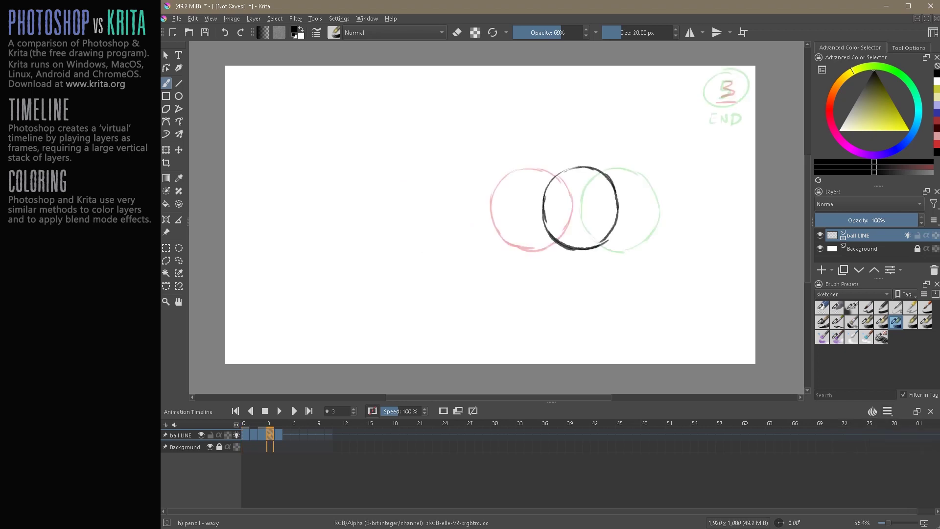
Turn off onion skins for ball LINE, then play the line animation from frame 0 and stop it.
click(861, 249)
click(245, 423)
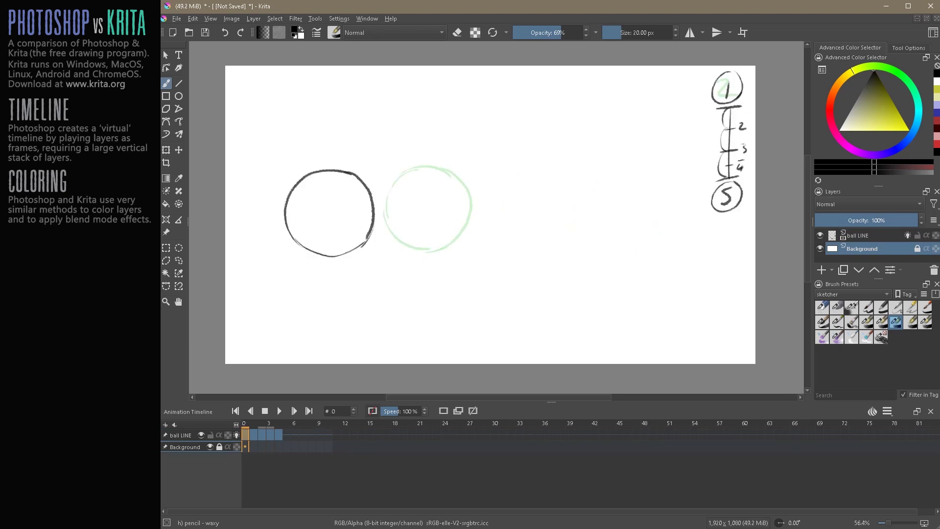
click(235, 435)
mouse_move(245, 423)
mouse_down()
mouse_move(262, 423)
mouse_move(245, 423)
mouse_up()
click(279, 411)
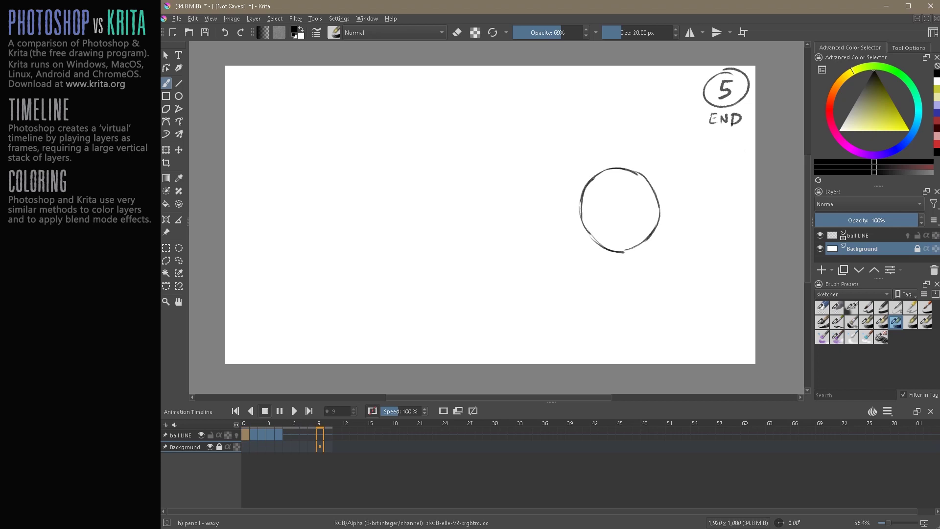
click(264, 411)
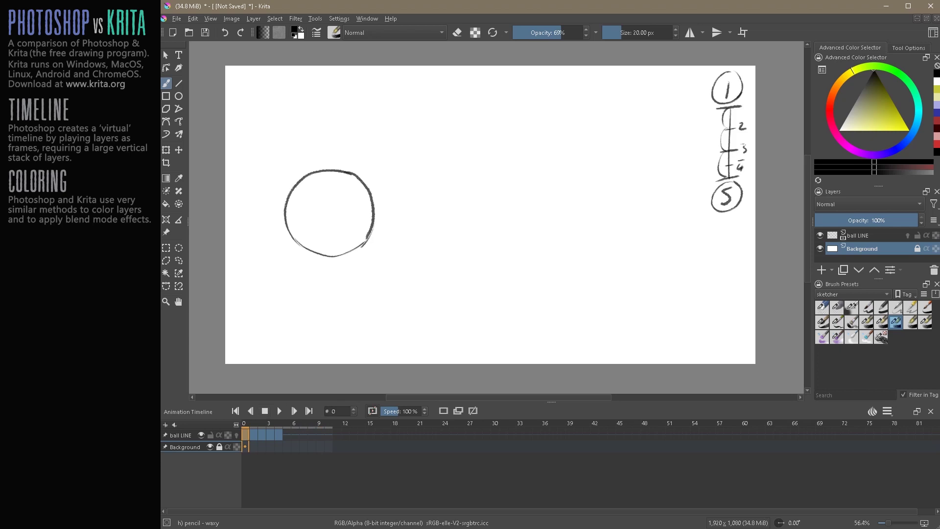
Add a paint layer between Background and ball LINE and name it ball COLOR.
drag(878, 278, 878, 295)
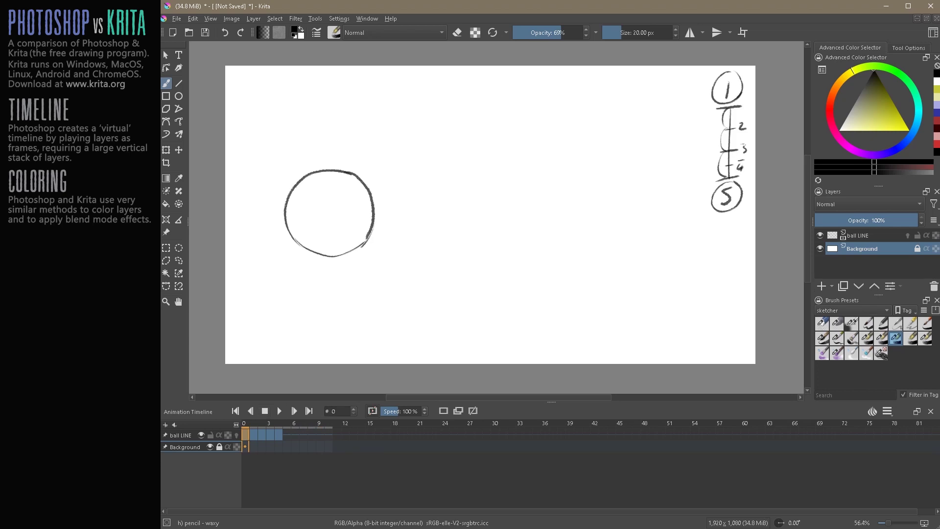
click(821, 285)
double_click(863, 248)
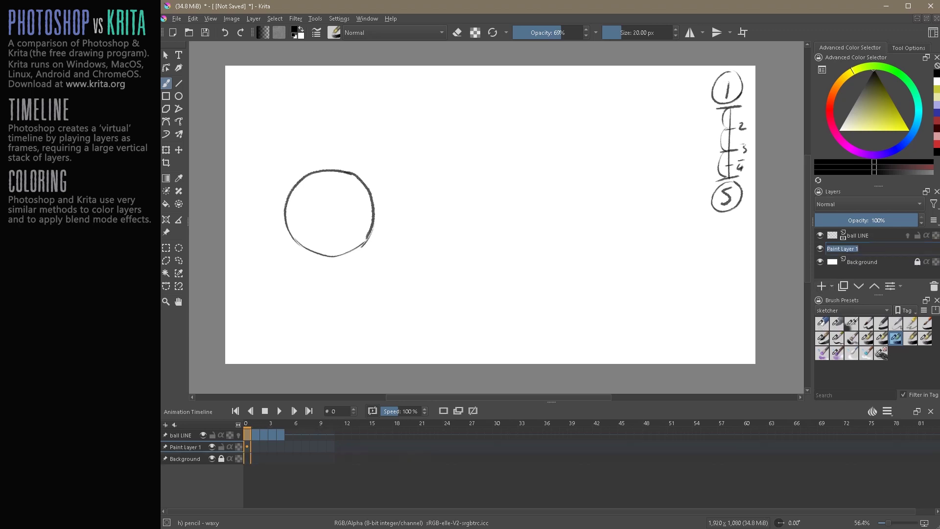
text(ball COLOR)
key(Return)
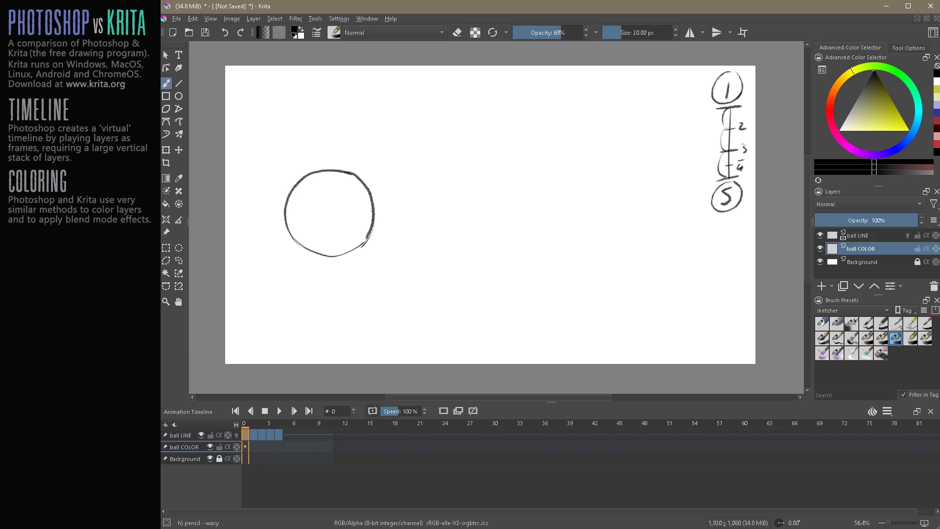
Hide Background, fill ball 1 with white on ball COLOR using the b) paint - hard brush at 55 px, and advance to frame 1.
click(820, 261)
key(x)
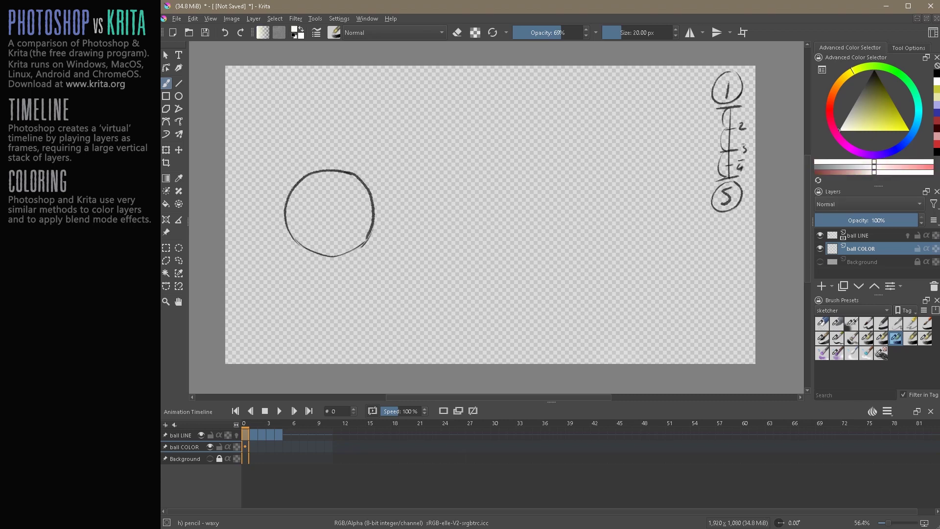
click(880, 323)
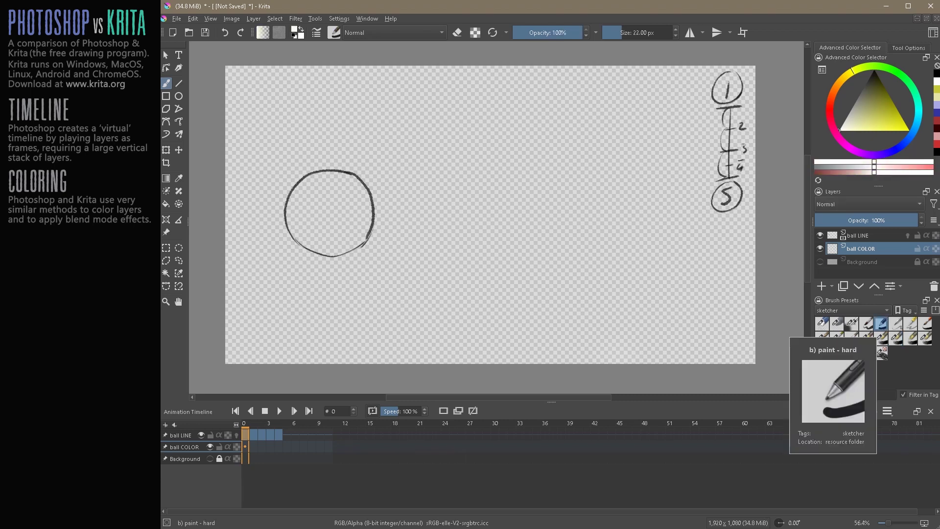
key(])
key(])
key(])
key(])
key(])
key(])
key(])
key(])
key(])
key(bracketright)
mouse_move(328, 203)
mouse_down()
mouse_move(314, 183)
mouse_move(293, 219)
mouse_move(319, 245)
mouse_move(353, 240)
mouse_move(360, 198)
mouse_move(315, 189)
mouse_move(337, 238)
mouse_move(348, 209)
mouse_move(315, 185)
mouse_move(356, 190)
mouse_up()
key(period)
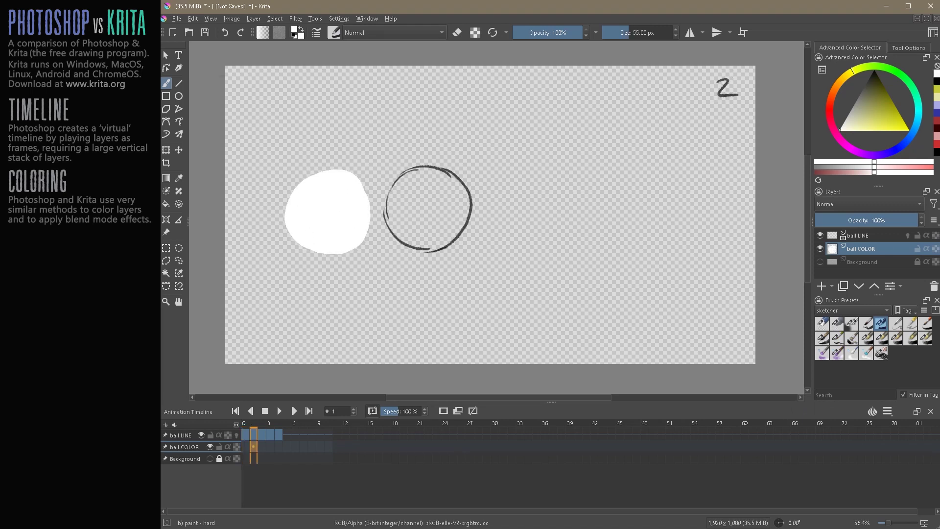
Try to paint ball 2 white on ball COLOR without adding a blank frame, and undo the strokes.
mouse_move(419, 181)
mouse_down()
mouse_move(397, 206)
mouse_move(434, 184)
mouse_move(418, 225)
mouse_up()
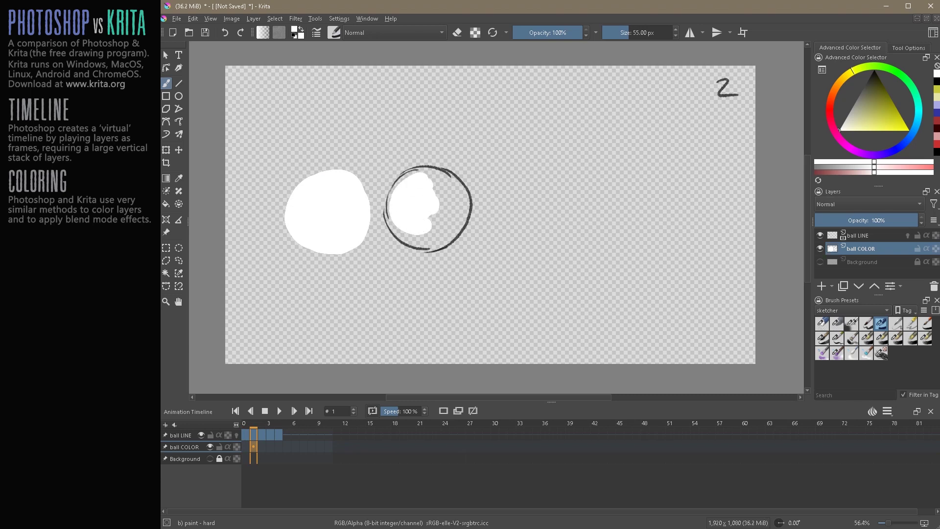
key(ctrl+z)
key(ctrl+z)
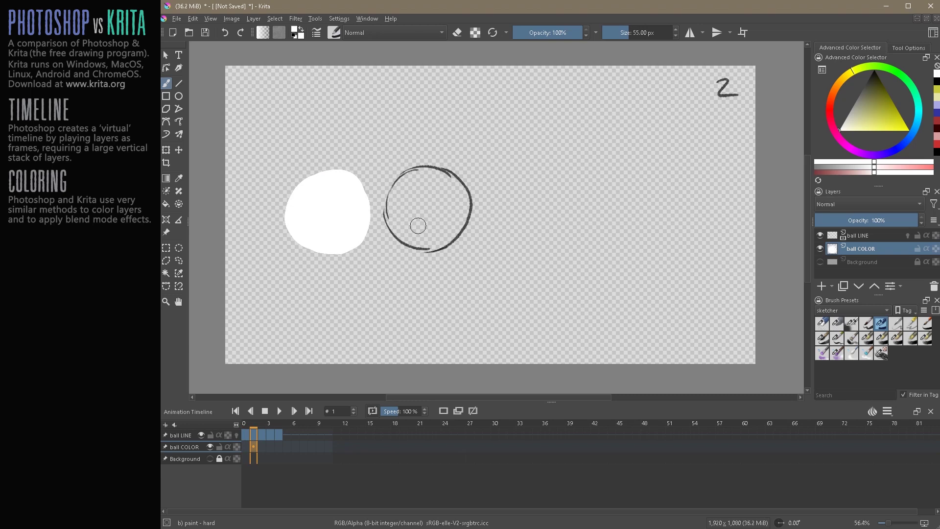
Fill balls 2 to 5 with white on blank ball COLOR frames 1 to 4, and play the animation from frame 0.
click(456, 411)
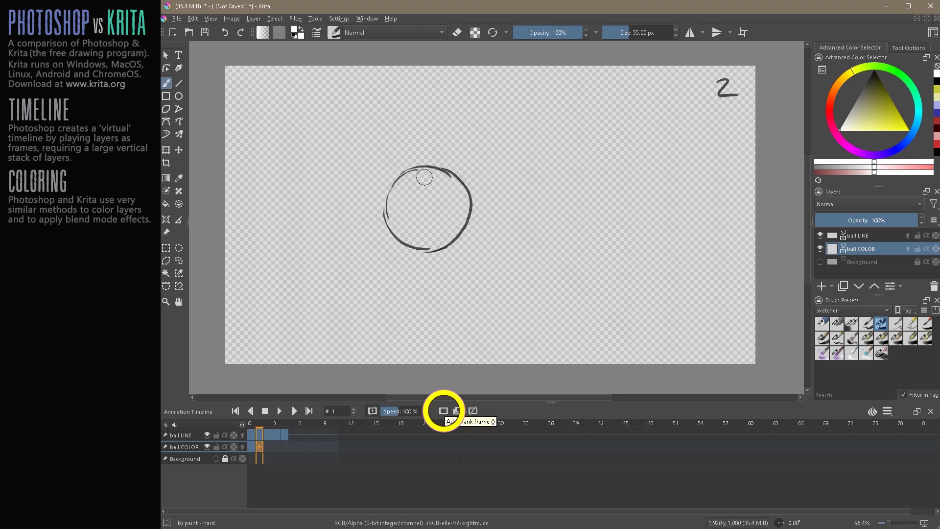
mouse_move(427, 174)
mouse_down()
mouse_move(393, 205)
mouse_move(407, 237)
mouse_move(435, 239)
mouse_move(459, 211)
mouse_move(442, 178)
mouse_move(412, 232)
mouse_move(407, 217)
mouse_move(460, 202)
mouse_up()
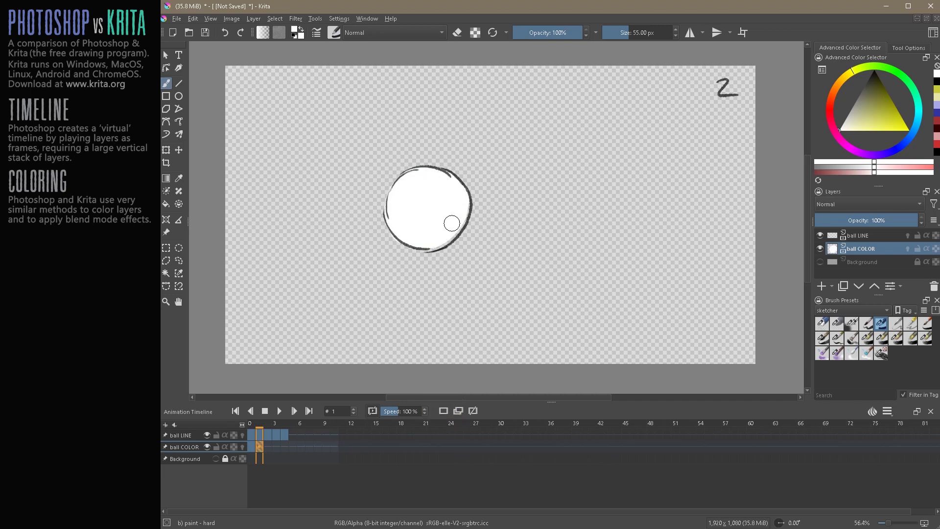
key(space)
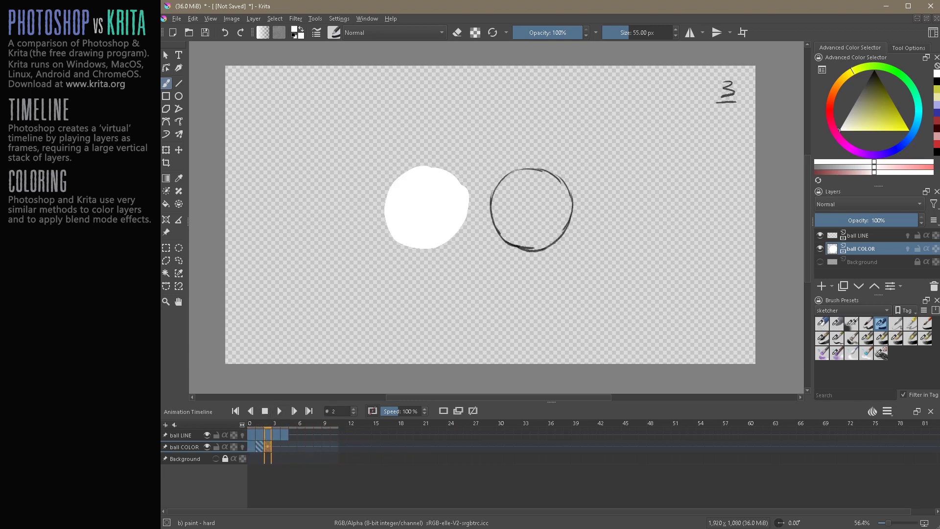
key(space)
mouse_move(524, 181)
mouse_down()
mouse_move(504, 187)
mouse_move(507, 225)
mouse_move(534, 241)
mouse_move(562, 222)
mouse_move(554, 188)
mouse_move(518, 200)
mouse_move(534, 190)
mouse_move(528, 221)
mouse_move(541, 227)
mouse_move(514, 215)
mouse_move(529, 210)
mouse_move(535, 183)
mouse_move(575, 180)
mouse_move(576, 203)
mouse_move(551, 224)
mouse_move(588, 175)
mouse_move(594, 210)
mouse_move(616, 173)
mouse_move(616, 238)
mouse_move(632, 176)
mouse_move(612, 201)
mouse_move(638, 178)
mouse_up()
key(Right)
key(Right)
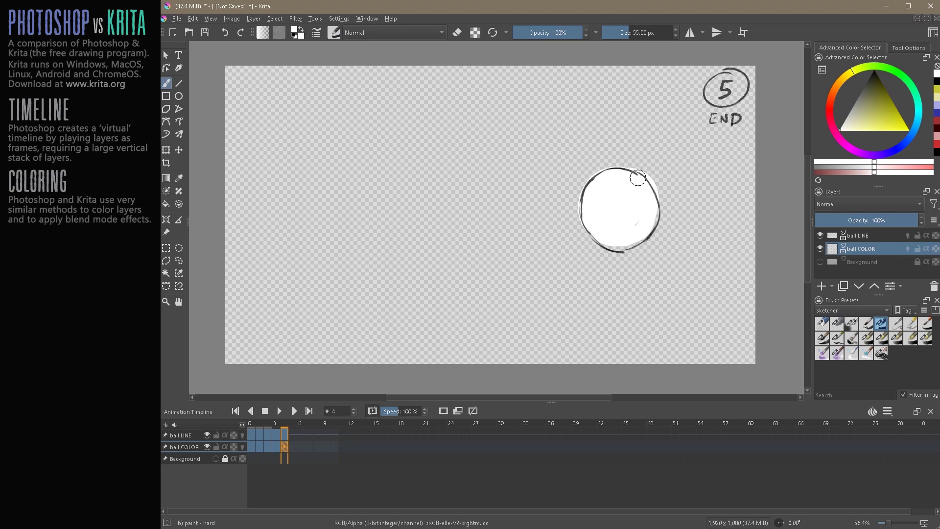
click(251, 446)
key(space)
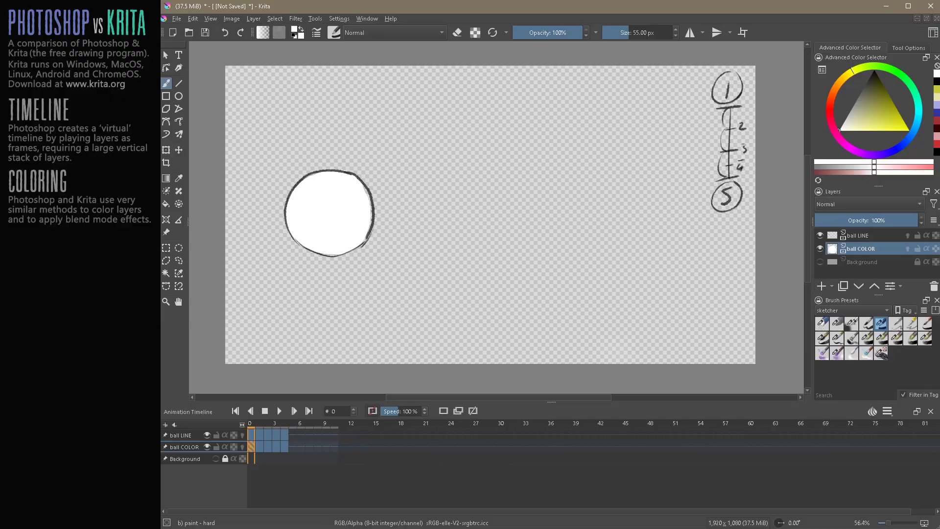
Give ball COLOR a Color Overlay layer style in Normal mode at 100% opacity with Lineart Green (#96f06e), and play the animation.
right_click(836, 249)
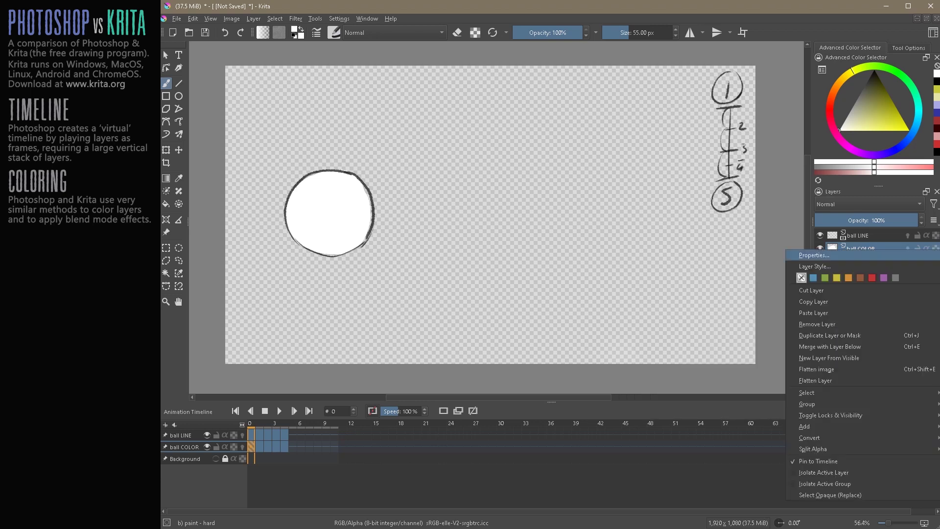
click(836, 266)
click(376, 164)
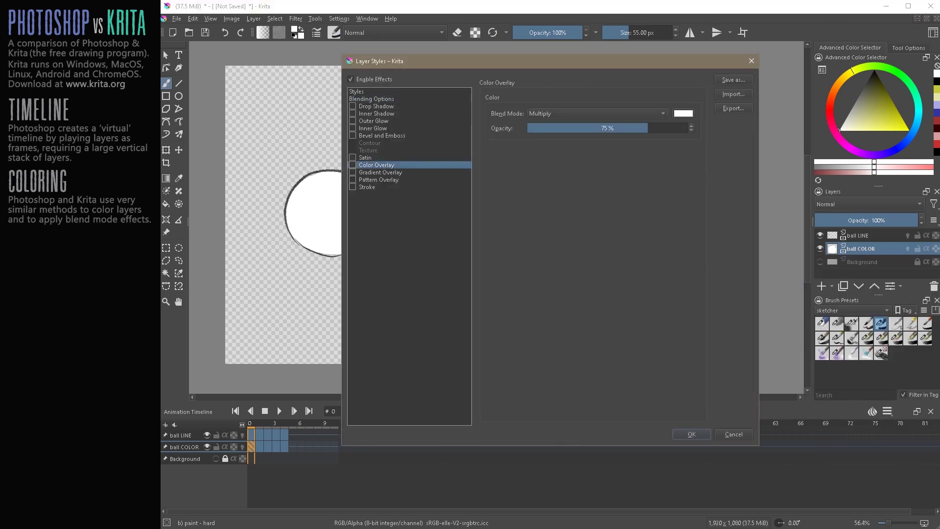
click(596, 113)
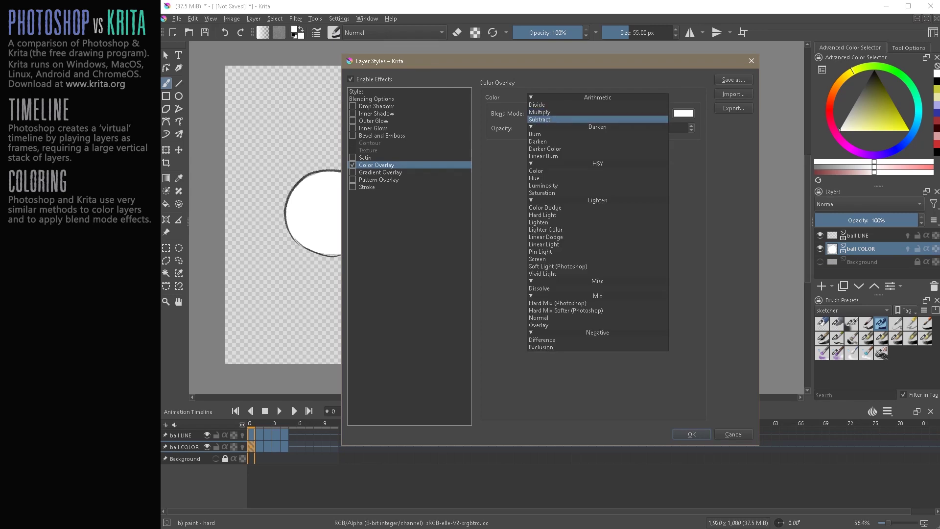
click(539, 318)
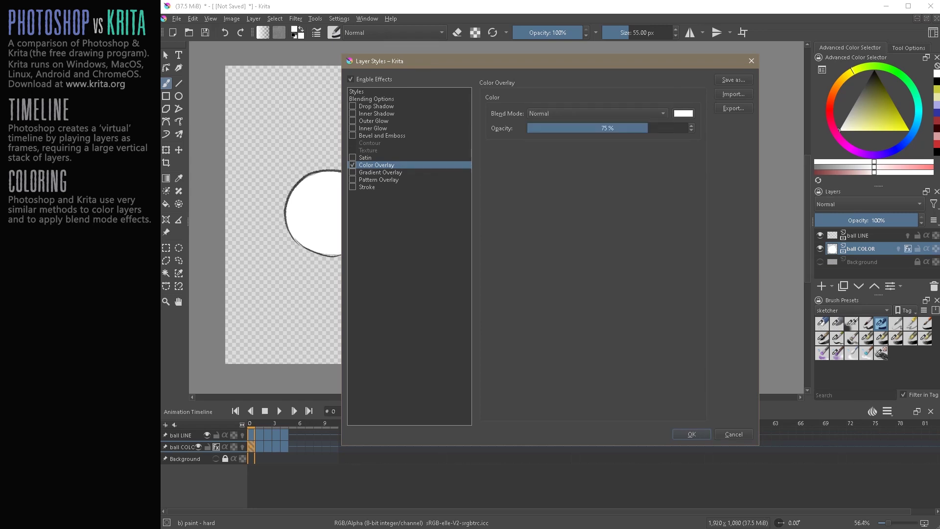
drag(648, 128, 684, 128)
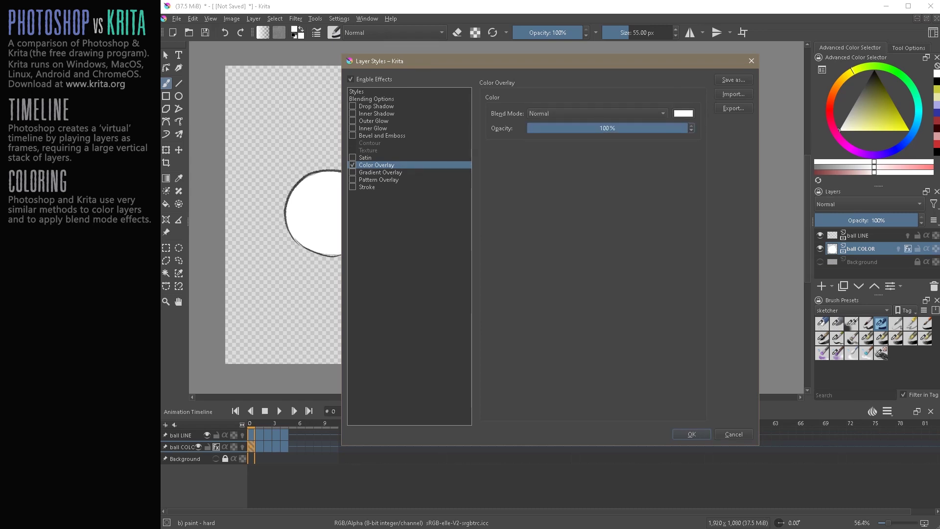
click(580, 149)
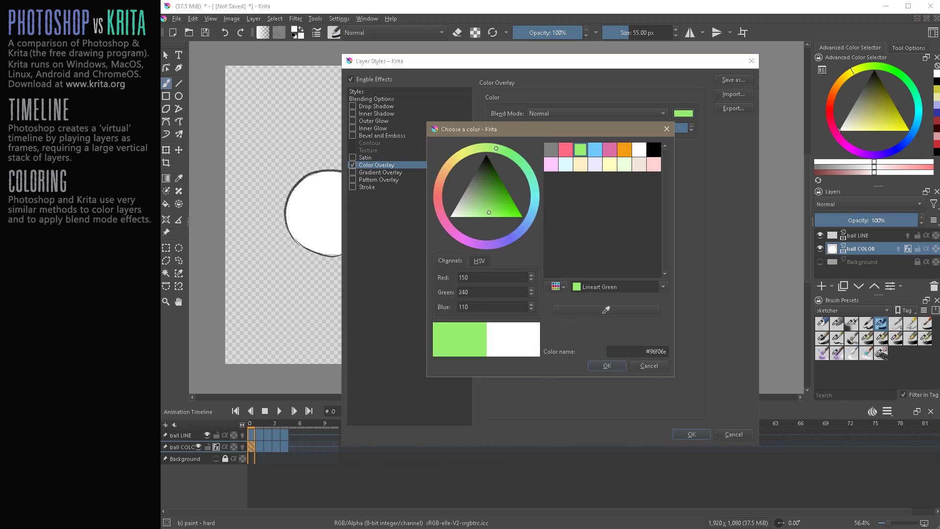
key(Return)
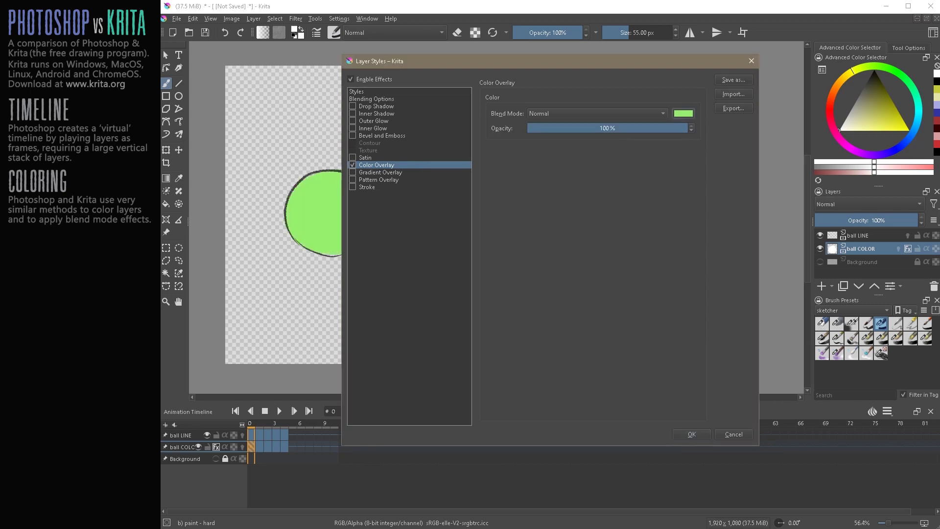
key(Return)
key(space)
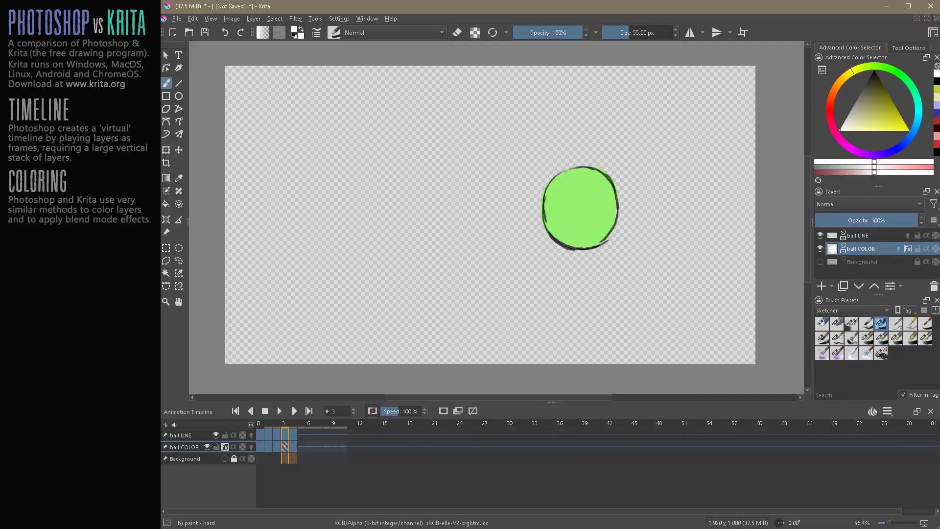
right_click(862, 247)
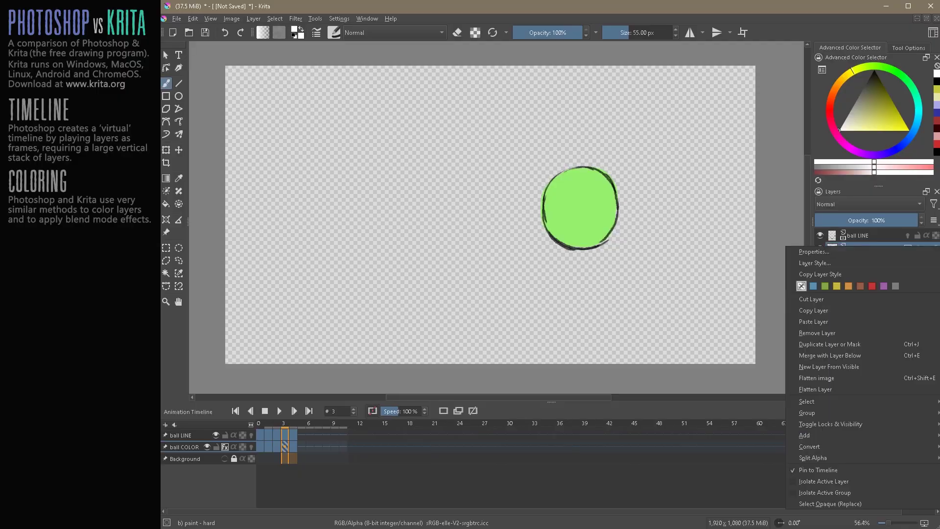
key(Escape)
Color-label the keyframes on ball LINE and ball COLOR grey at frames 0 and 4 and red at frame 2.
click(260, 446)
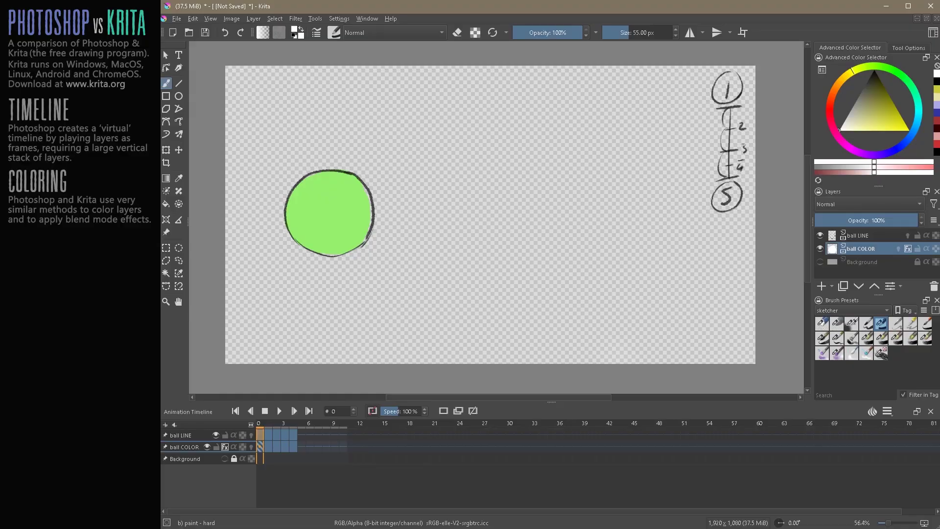
right_click(259, 435)
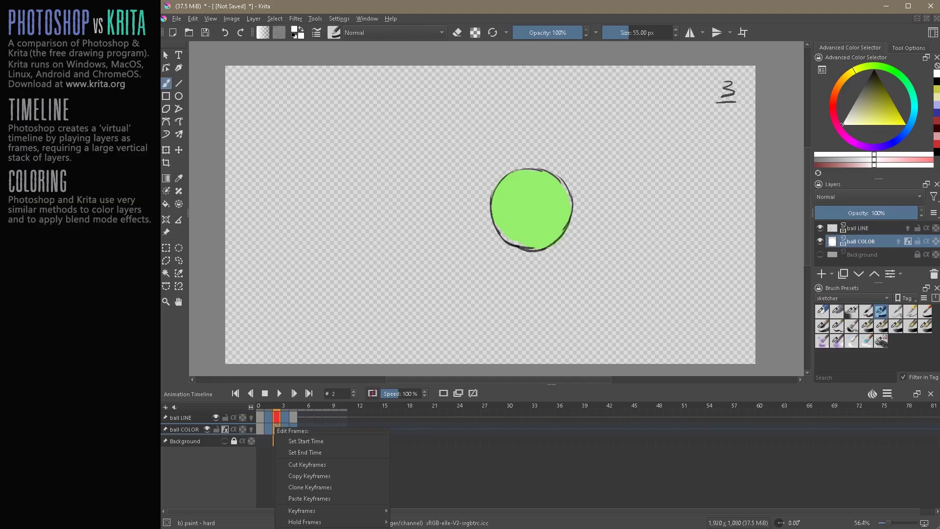
right_click(293, 429)
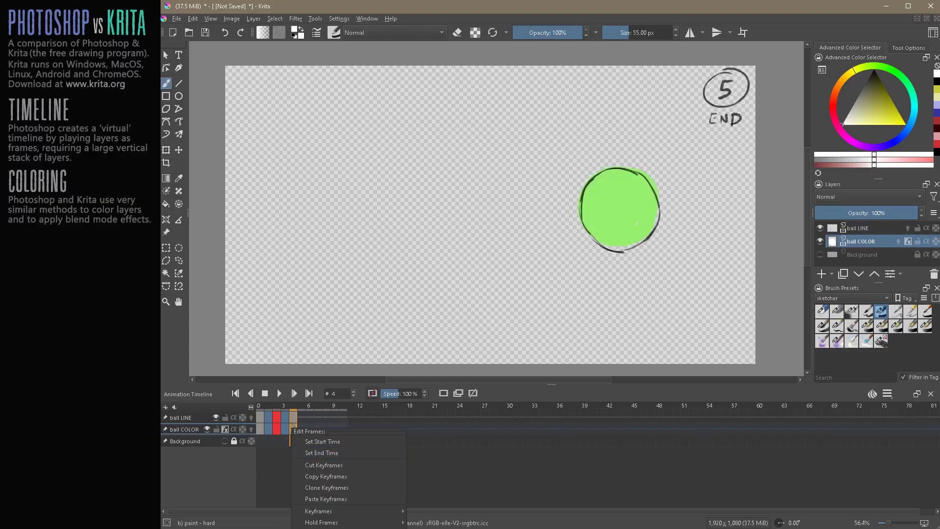
key(Escape)
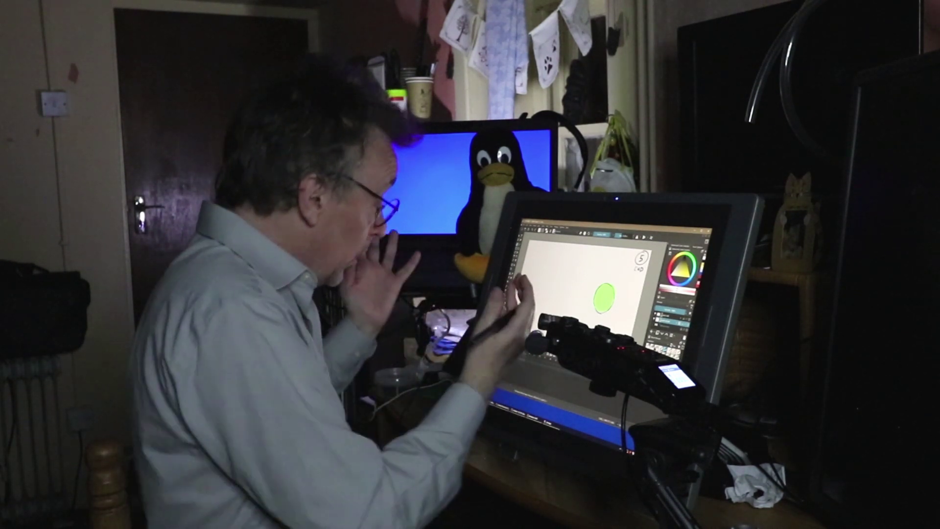
click(514, 349)
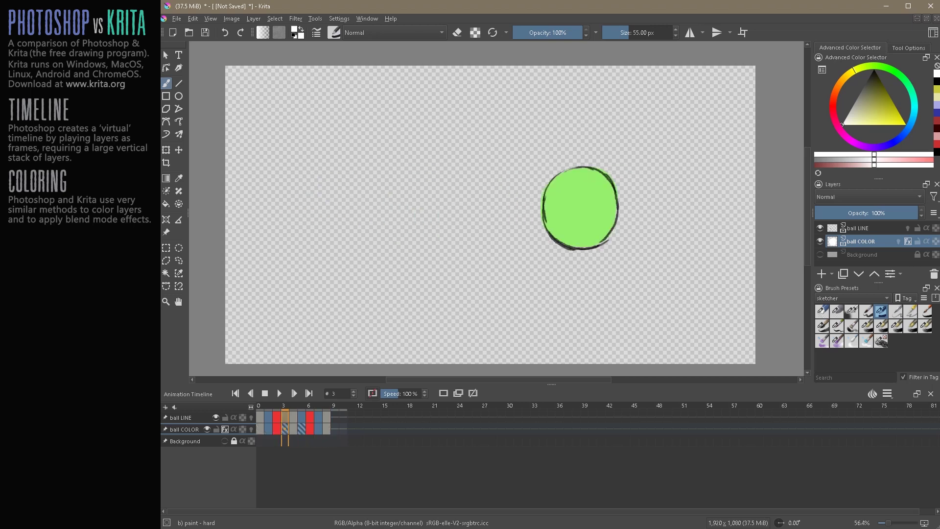
Set the paint color to black, switch to the d) cleanup textured line brush, undo the test marks, and activate ball LINE.
mouse_move(841, 125)
mouse_down()
mouse_move(879, 82)
mouse_move(874, 70)
mouse_up()
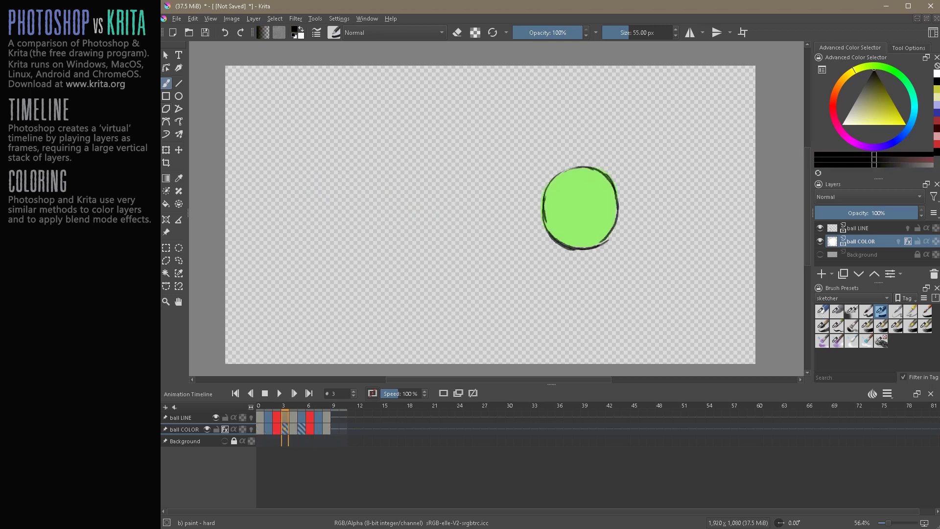
click(733, 76)
key(ctrl+z)
key(/)
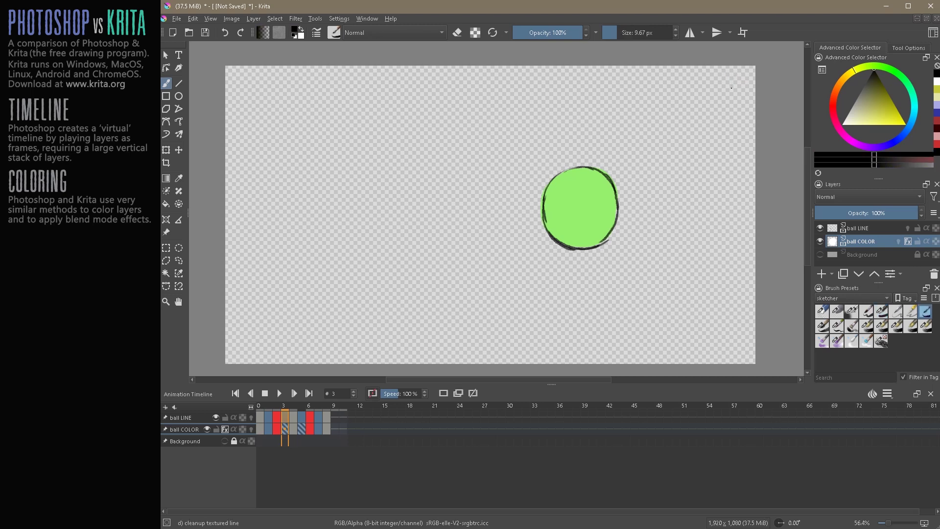
key(ctrl+z)
key(Page_Up)
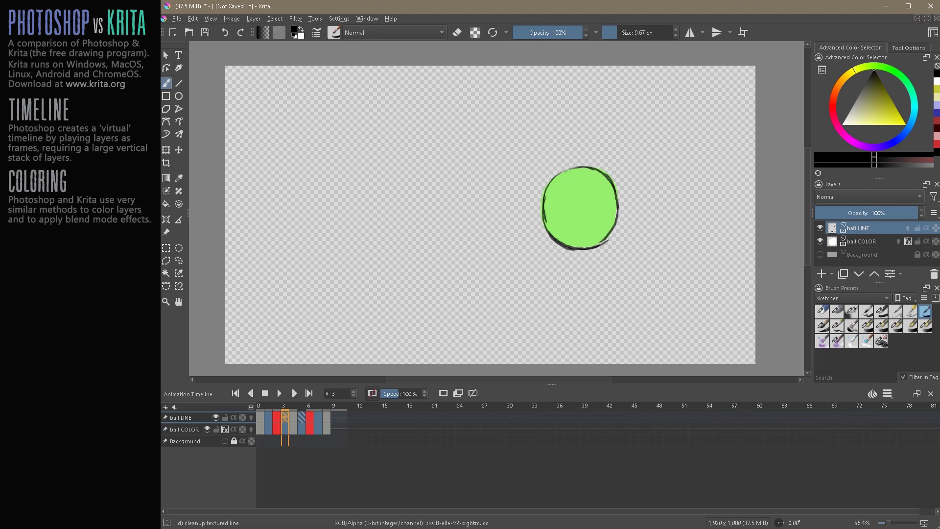
Number the ball LINE drawings: circled 5 END on frame 4, underlined 3 on frame 2, circled 1 with a 1-to-5 timing chart on frame 0.
double_click(858, 228)
key(Return)
drag(733, 78, 735, 101)
key(Right)
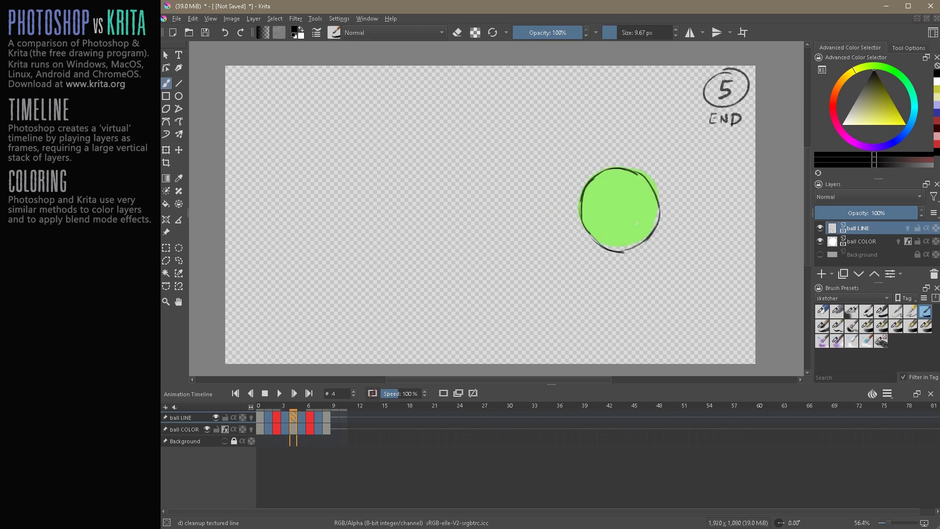
key(Left)
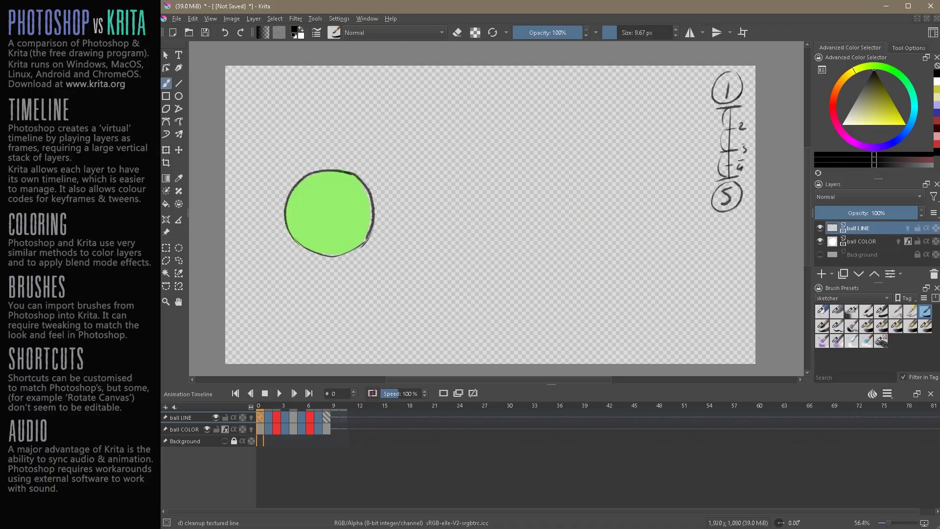
Play the numbered animation from frame 0, show the white Background layer, and replay the animation over it.
click(280, 393)
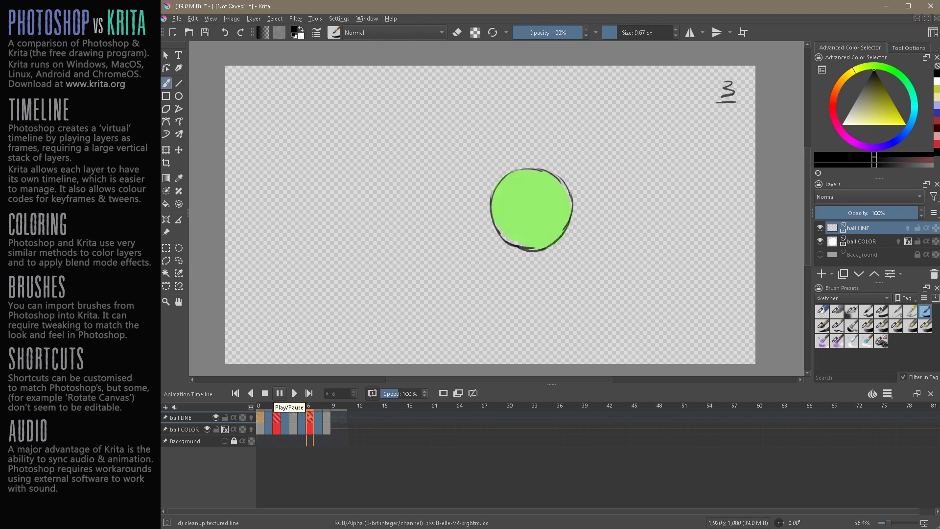
click(279, 393)
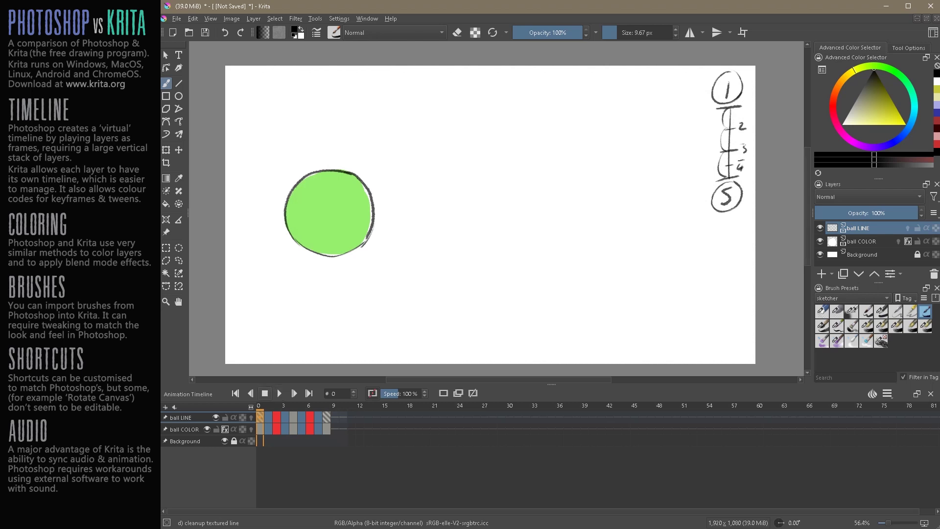
click(280, 393)
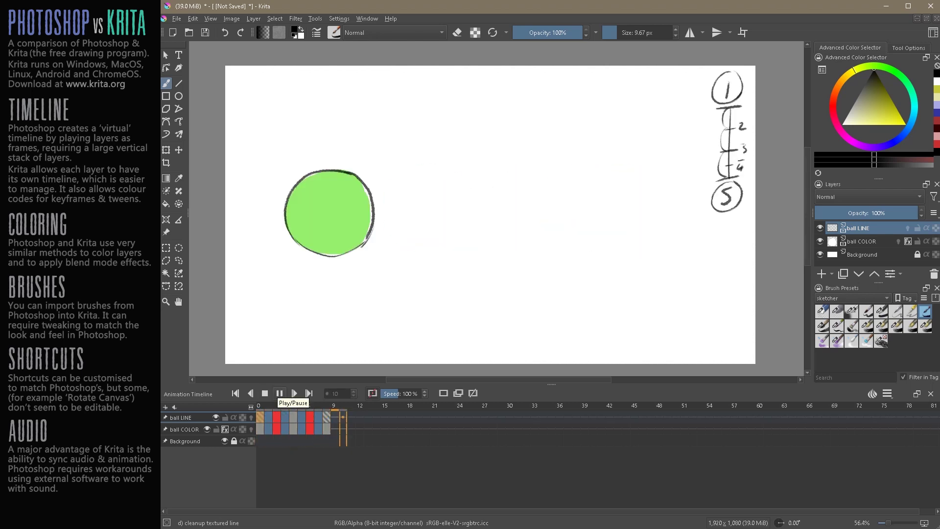
click(280, 393)
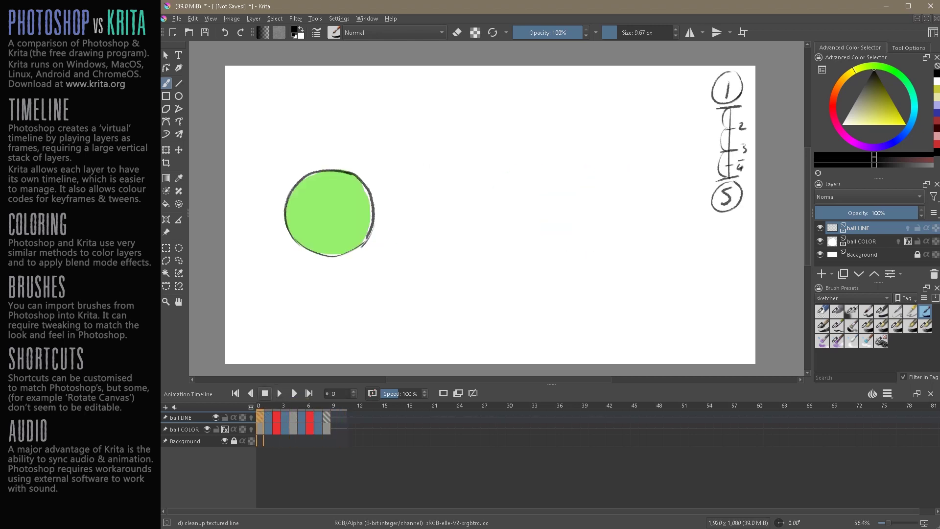